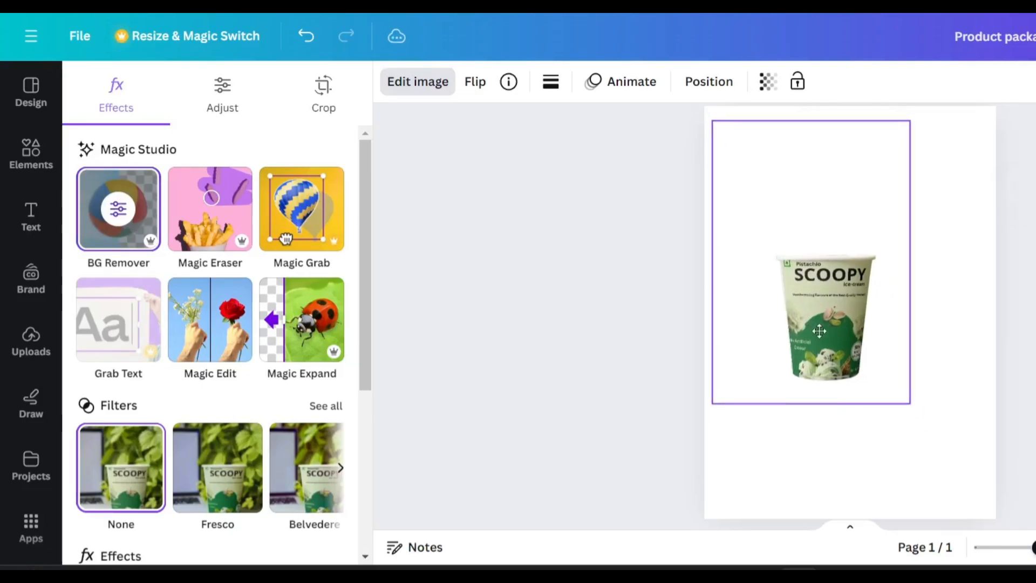
Fill the poster's page background with green
click(829, 155)
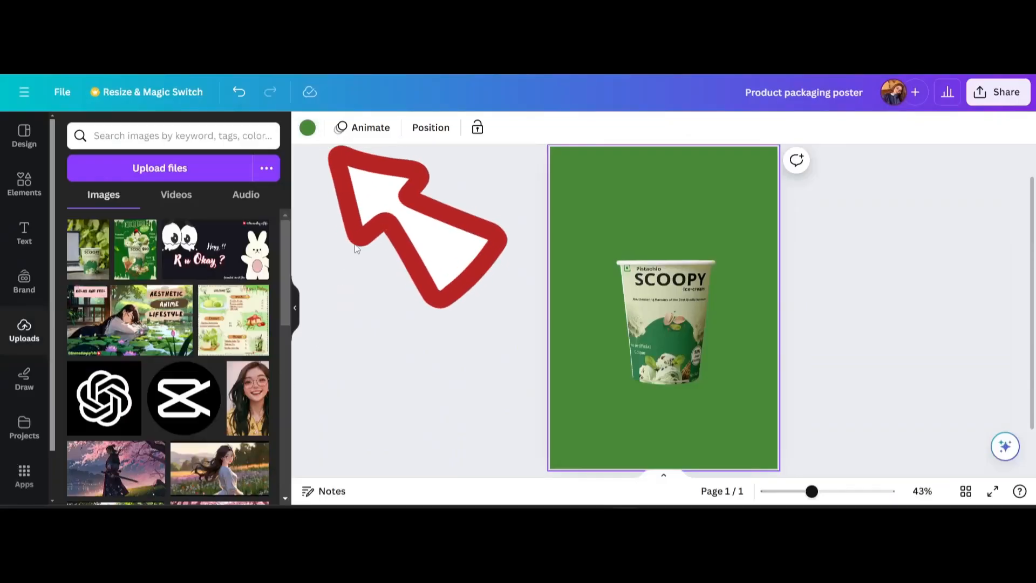
Search the elements for "ice cream scoop" and show all photo results
click(21, 180)
click(120, 139)
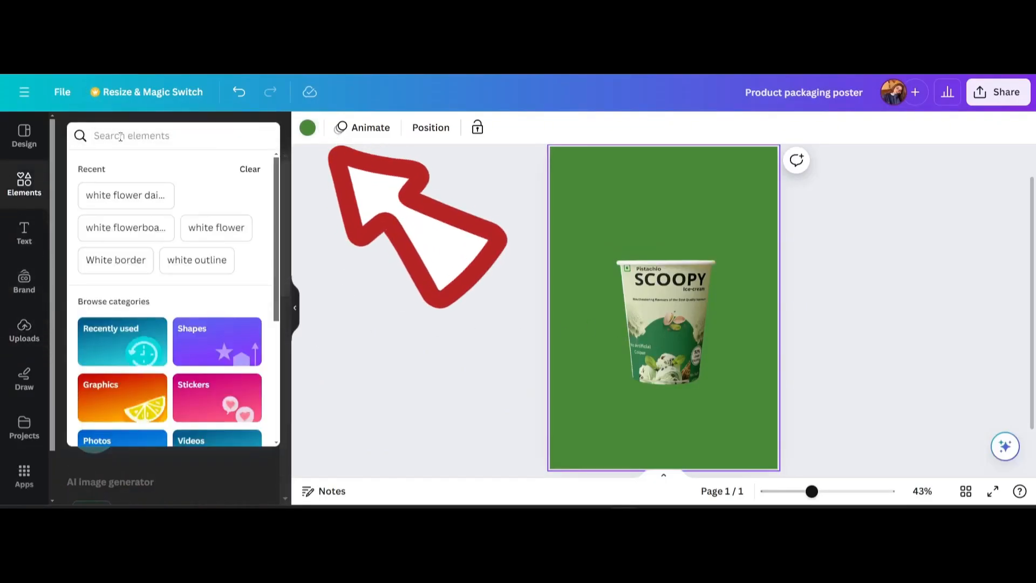
text(ice cream)
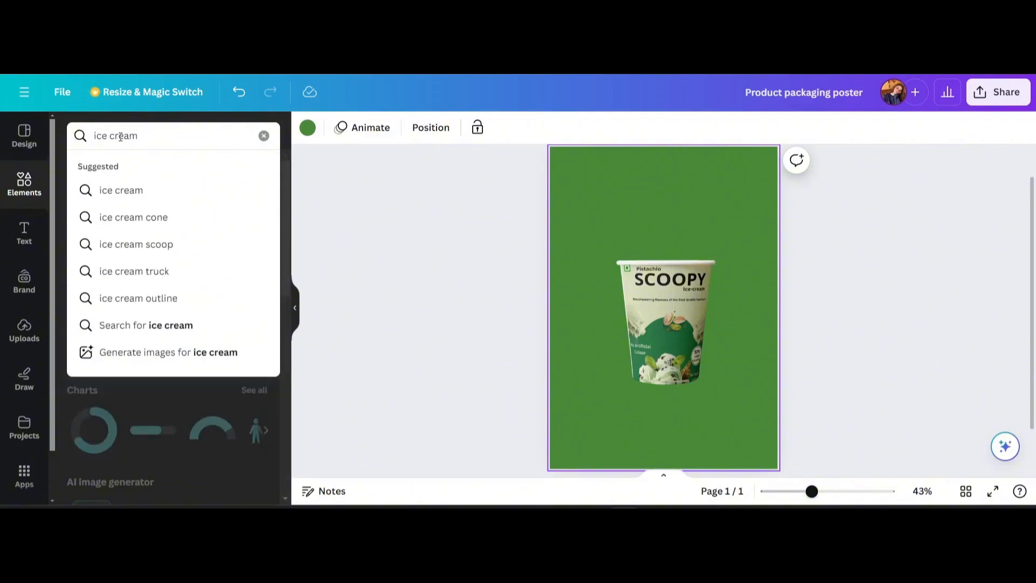
text( scoop)
key(Return)
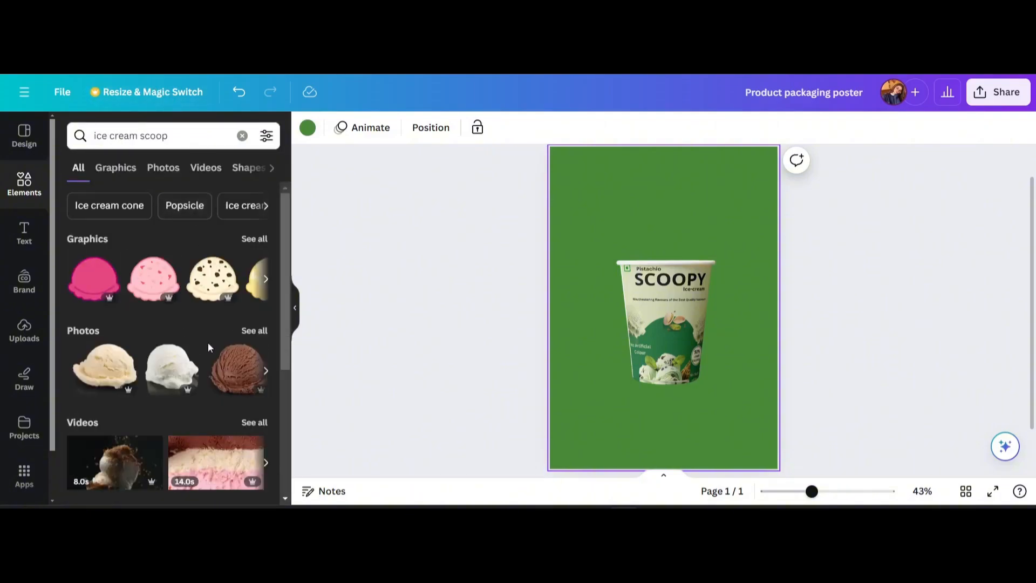
click(254, 332)
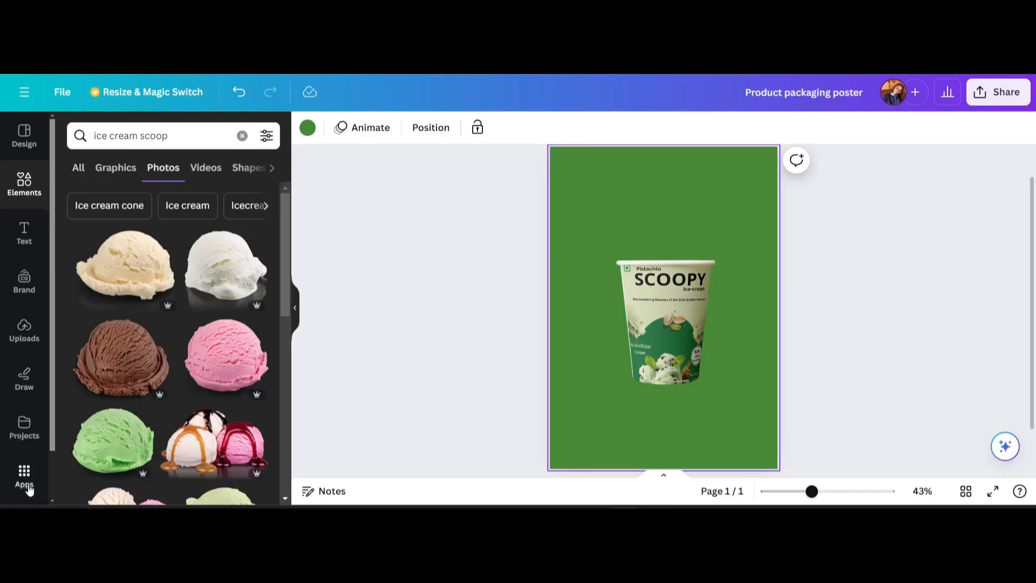
Insert the pale green scoop photo, shrink it and place it over the upper left of the SCOOPY cup
scroll(176, 455, down, 3)
click(227, 397)
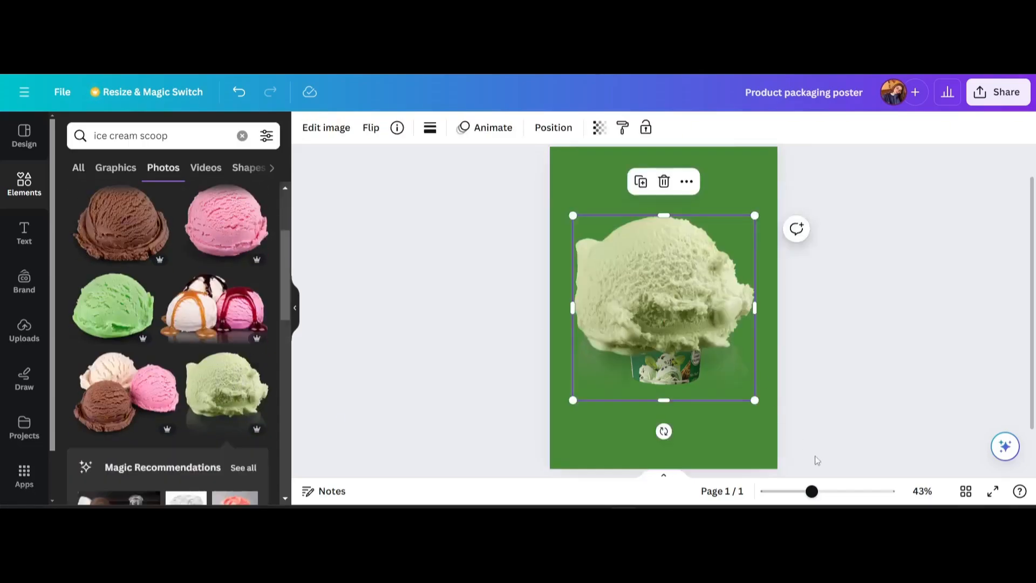
drag(752, 398, 649, 294)
drag(621, 256, 648, 247)
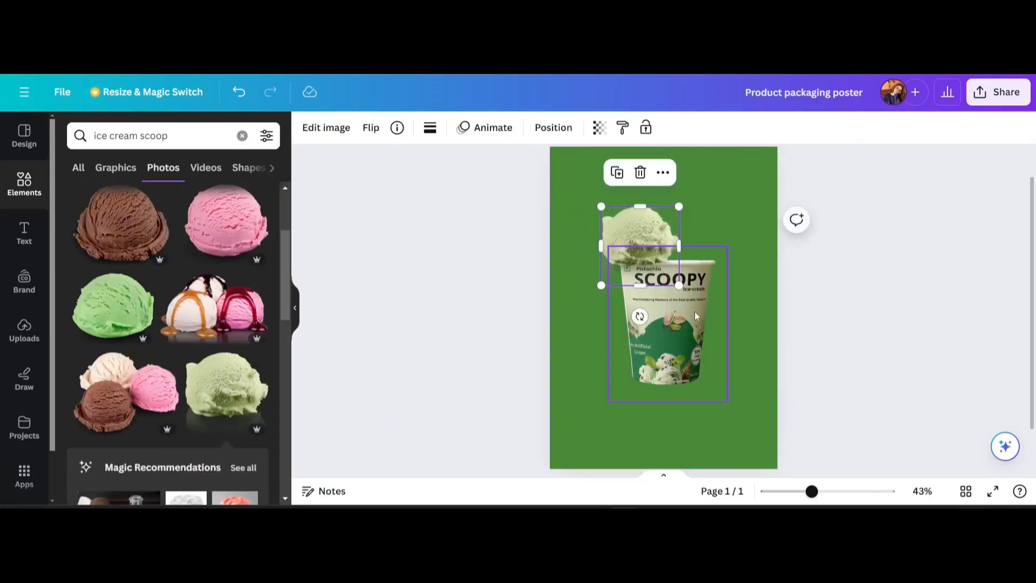
Shrink the green scoop further and set a mirrored copy beside it along the cup's rim
scroll(138, 396, down, 10)
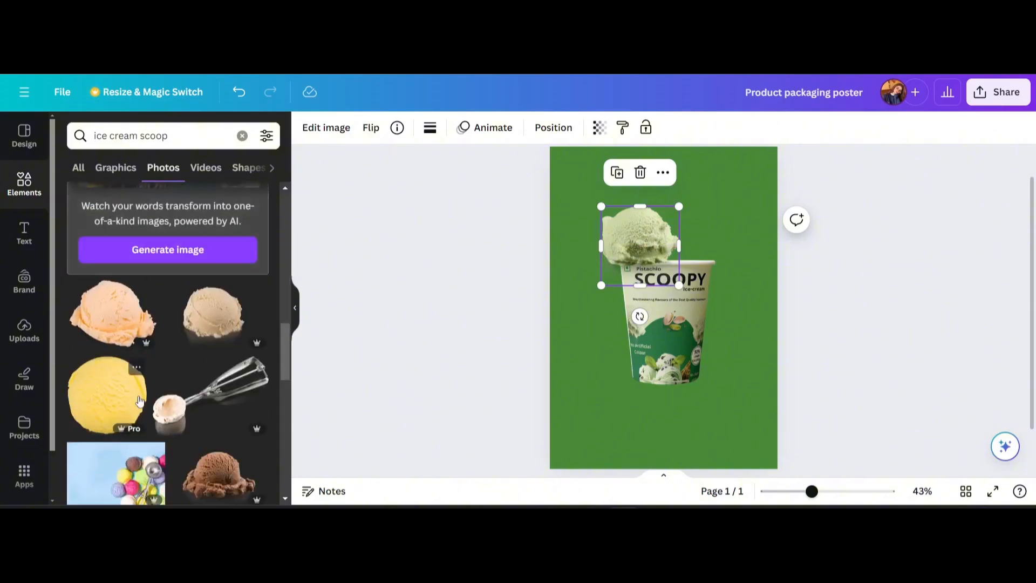
scroll(139, 396, up, 6)
scroll(139, 400, up, 4)
drag(680, 285, 632, 263)
Add the cream-coloured vanilla scoop photo, scale it down and stack it above the two green scoops
click(125, 265)
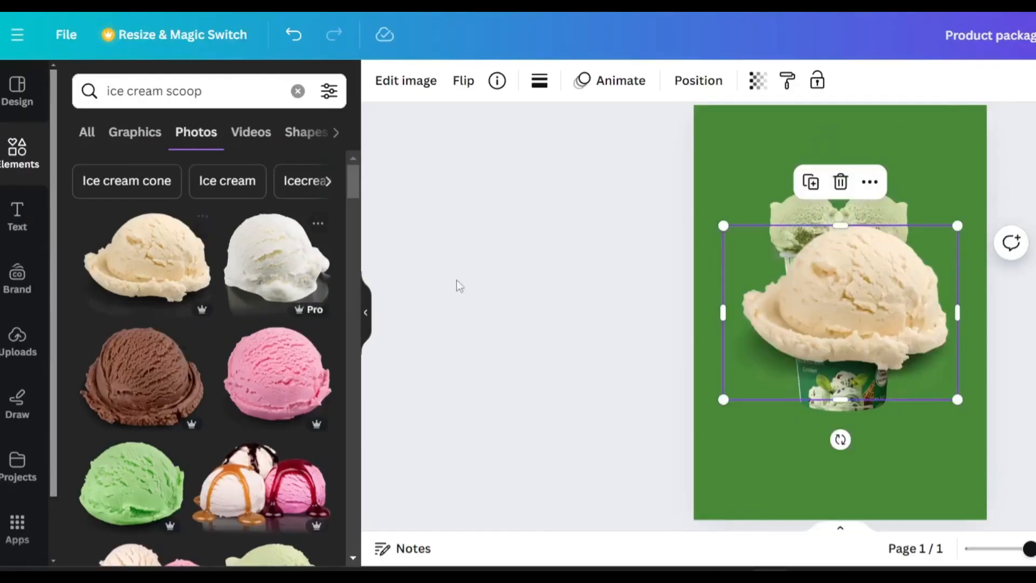
drag(754, 376, 669, 310)
drag(629, 284, 642, 255)
drag(542, 238, 588, 188)
Reorder the layers so the vanilla scoop sits behind both green scoops
click(609, 278)
mouse_move(620, 176)
click(457, 264)
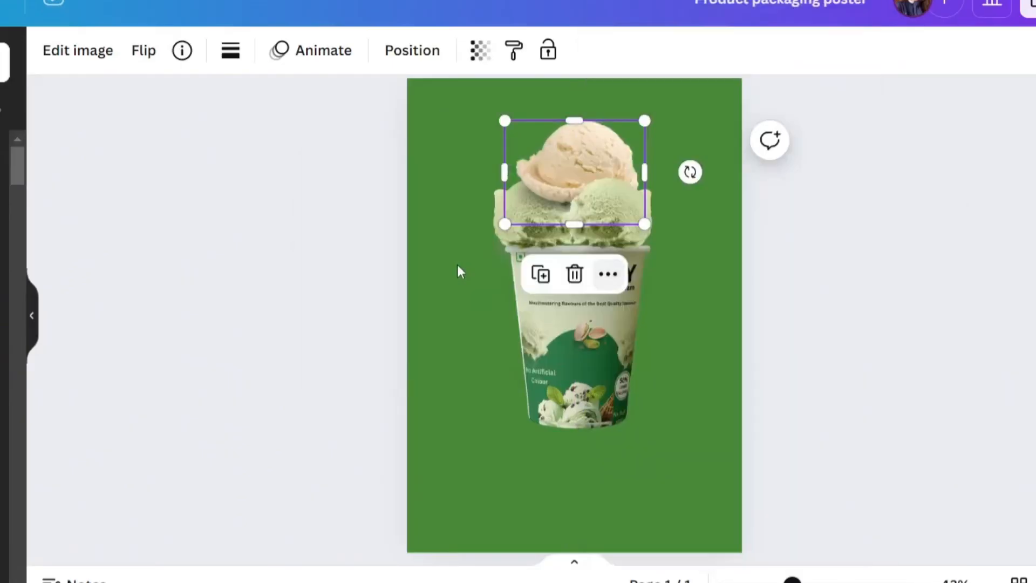
click(206, 289)
click(512, 237)
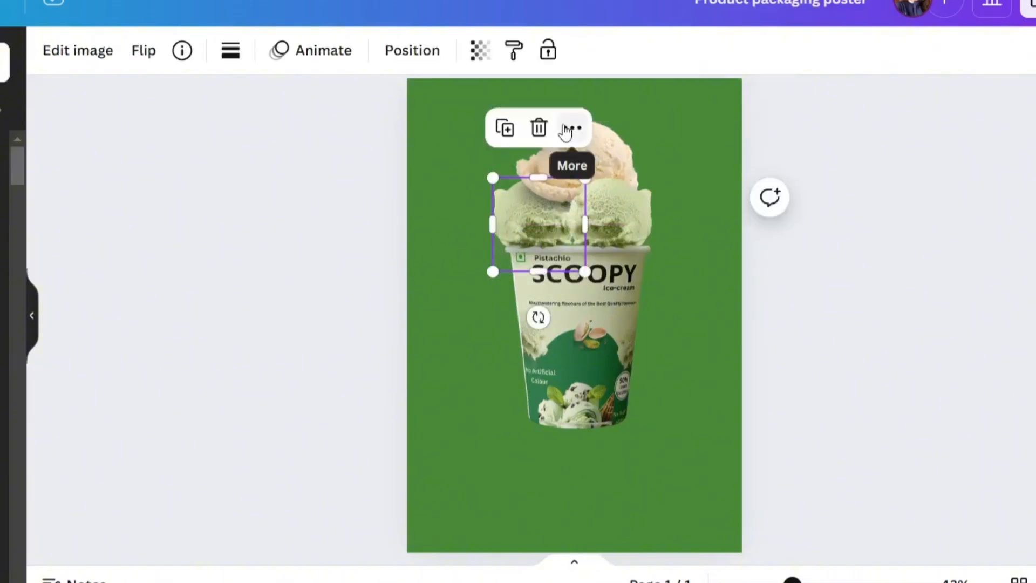
click(572, 128)
mouse_move(647, 210)
click(897, 250)
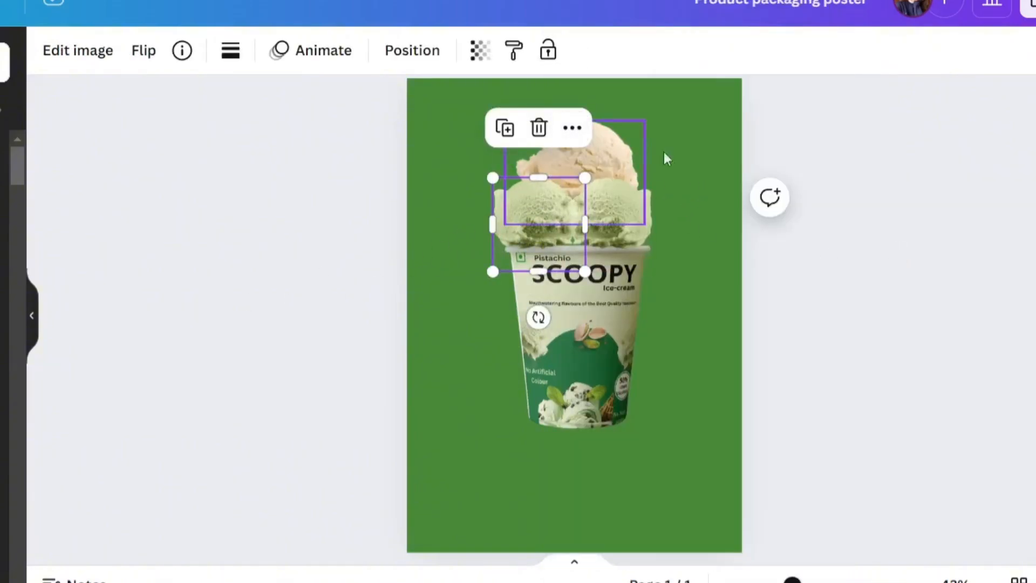
Lower the vanilla scoop slightly behind the green ones and adjust the green scoops' position on the rim
drag(610, 151, 597, 170)
click(233, 296)
drag(541, 224, 612, 229)
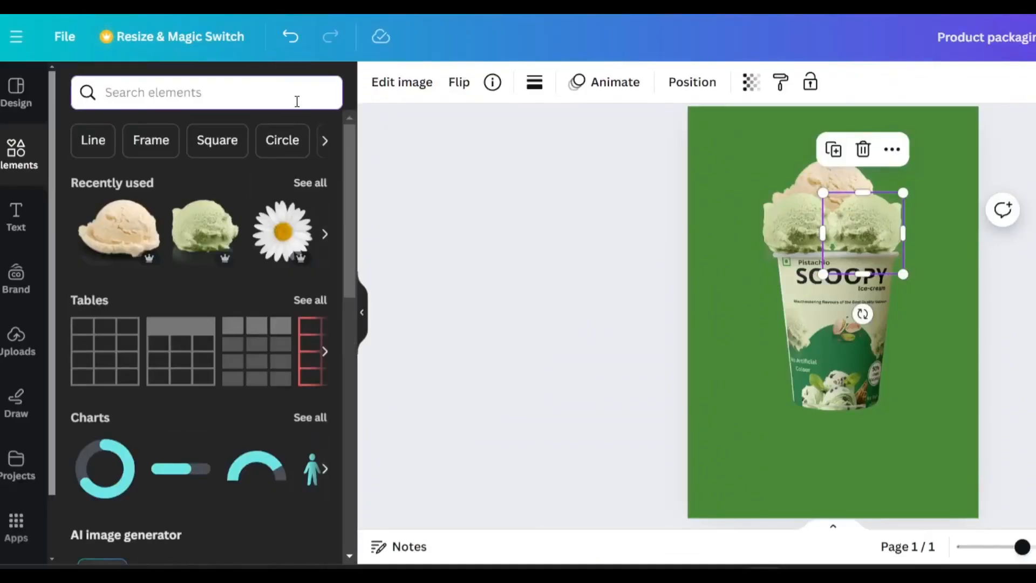
Search the elements for "pista ice cream", narrow to photos, and refine the query to "pista ice cream scoop"
click(296, 100)
text(pista ice cr)
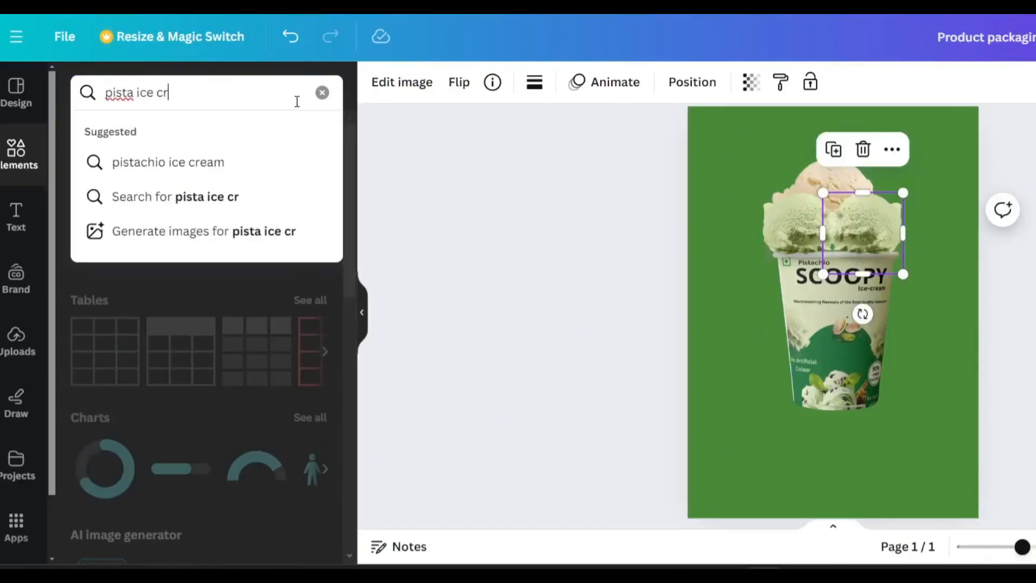
text(eam)
key(Return)
click(306, 224)
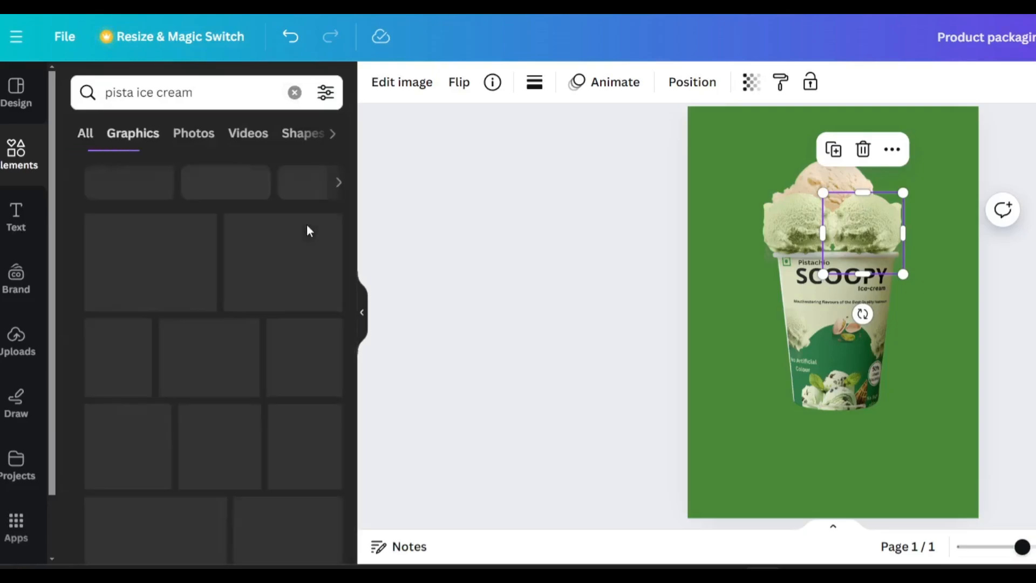
click(196, 136)
click(228, 90)
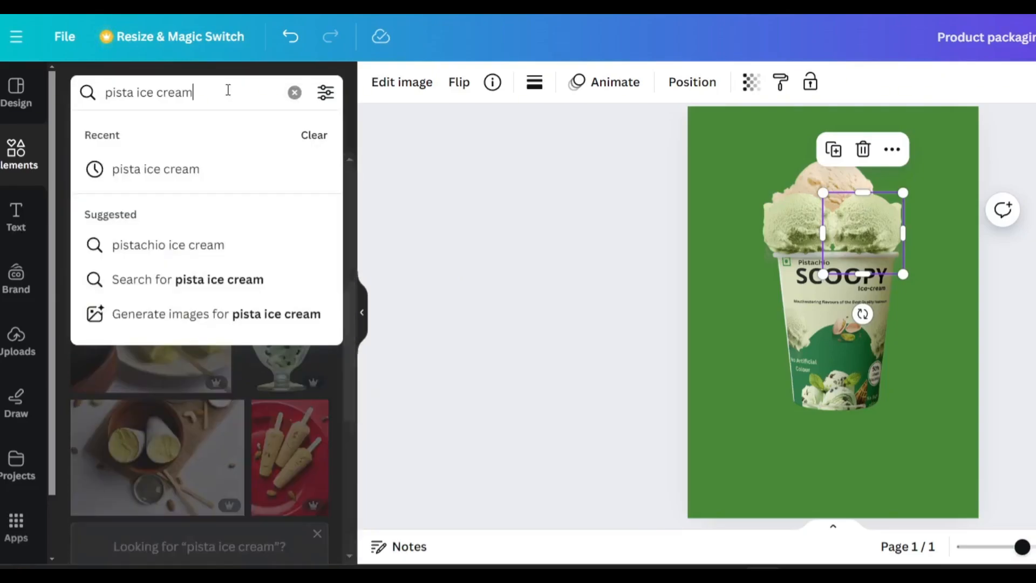
text(scoop)
key(Return)
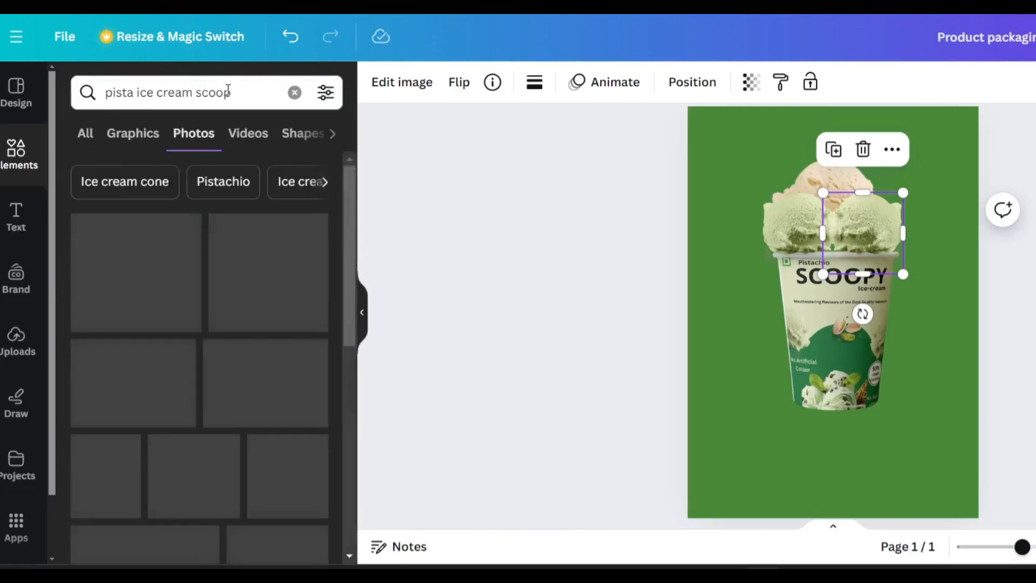
Insert the glass sundae photo with mint leaves and crop it to just the scoops, fitted above the cup's rim
click(102, 343)
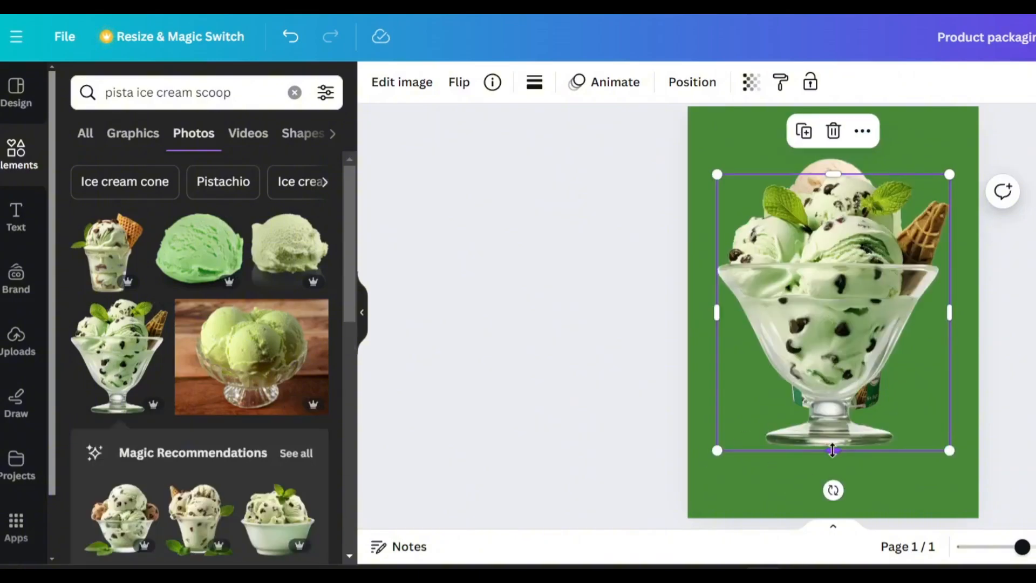
drag(832, 451, 833, 265)
drag(949, 219, 915, 218)
drag(718, 215, 727, 215)
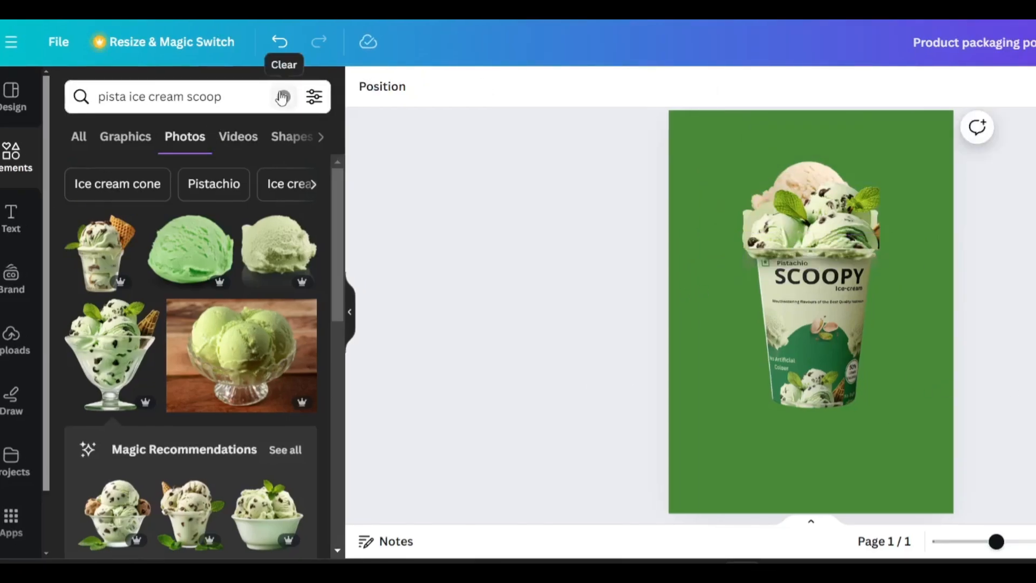
Search the elements for "ice cream cone" and show all photo results
click(281, 97)
text(ice cream cone)
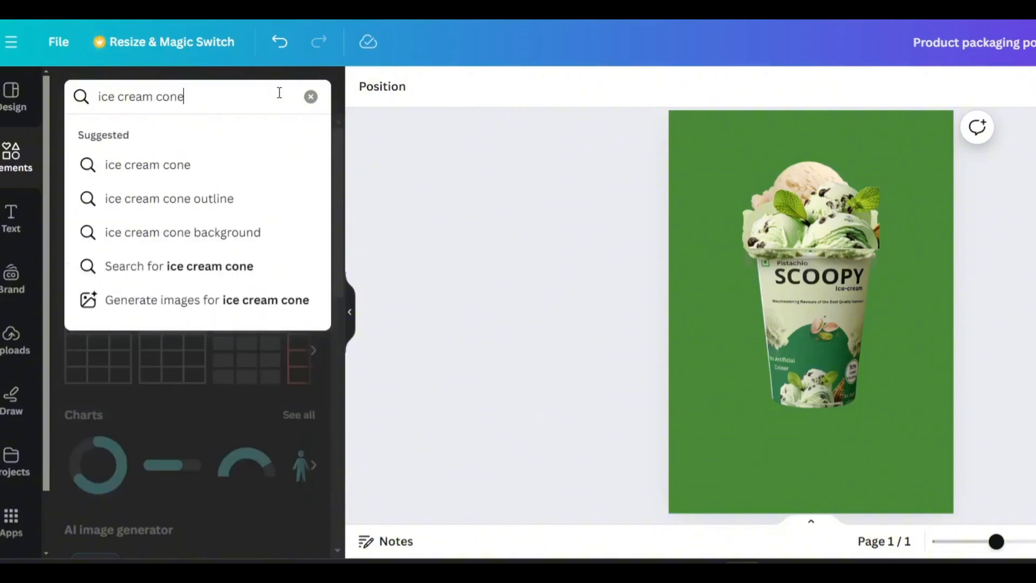
key(Return)
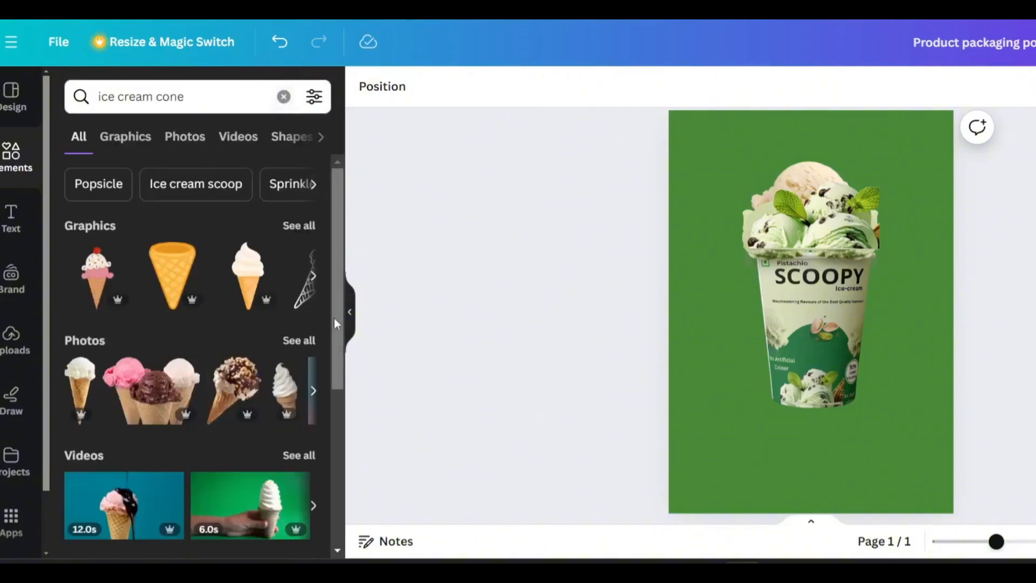
click(298, 340)
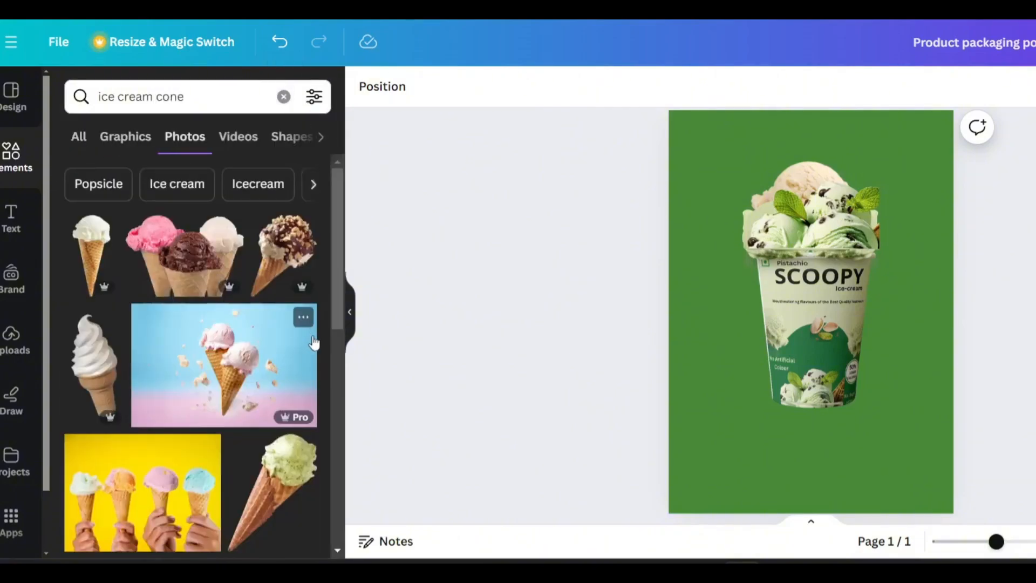
Insert the green ice cream cone photo, scale it down, rotate it upright and place it at the cup's lower left
click(272, 507)
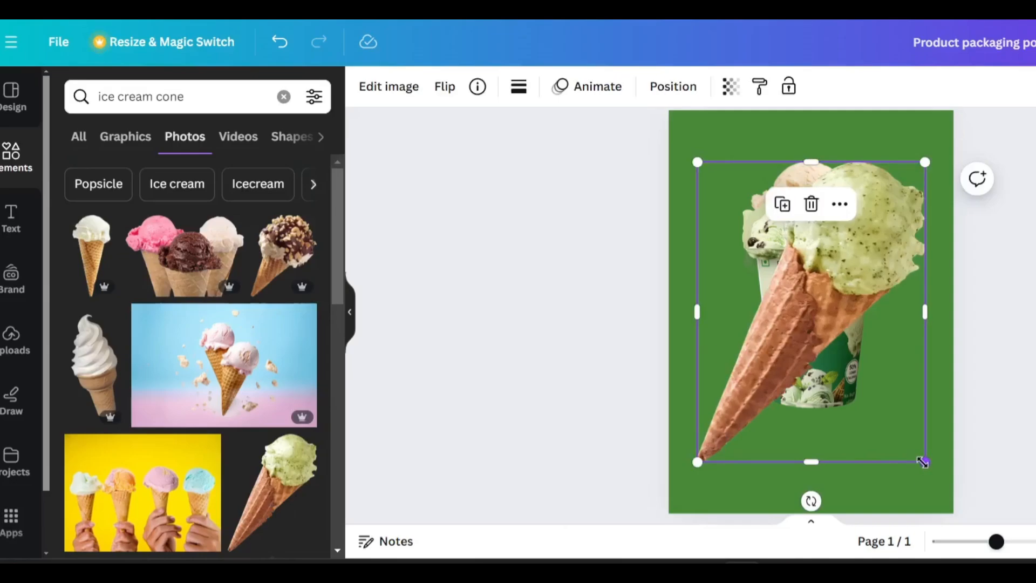
drag(922, 462, 805, 305)
drag(729, 278, 749, 414)
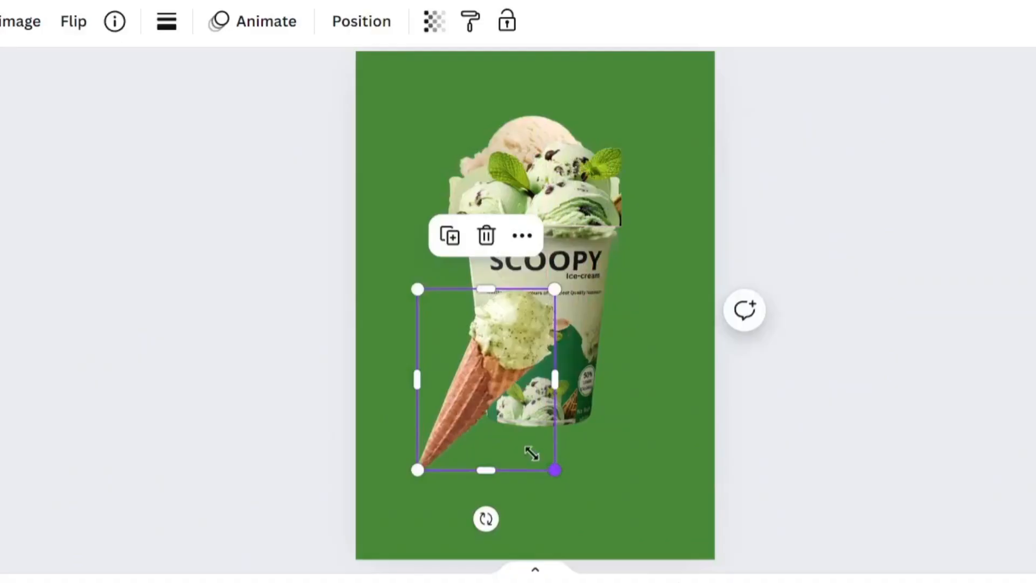
drag(531, 453, 461, 429)
drag(463, 509, 508, 500)
drag(535, 436, 482, 414)
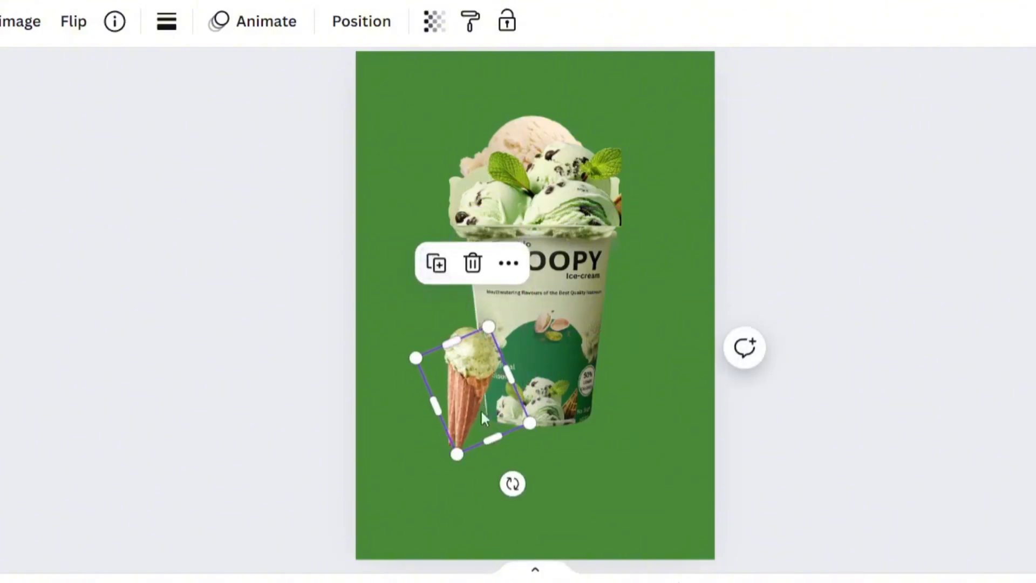
Flip the duplicate cone horizontally, tilt it and position it so it crosses the first cone on its left
click(75, 21)
click(82, 78)
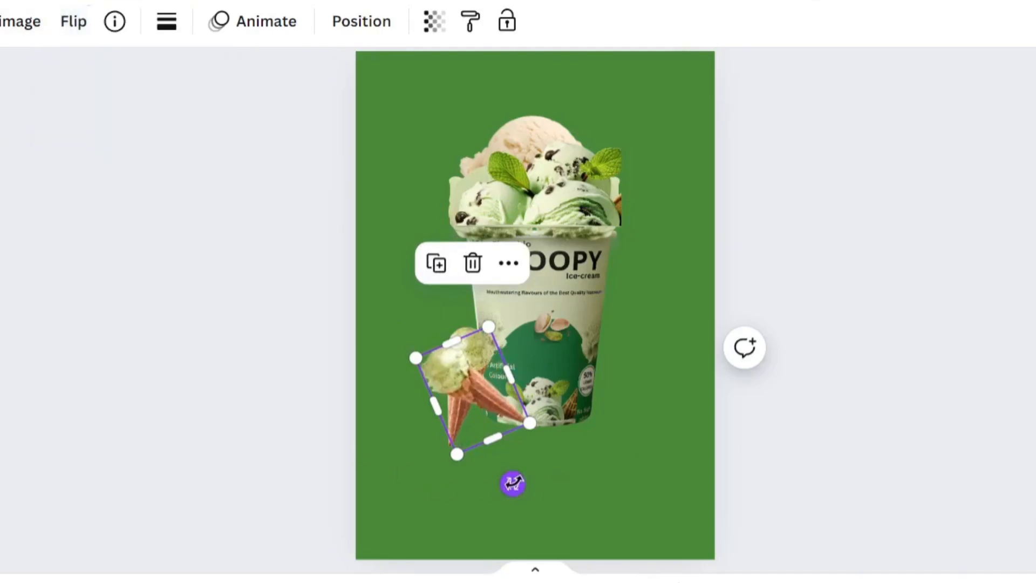
drag(514, 483, 486, 485)
drag(489, 398, 454, 405)
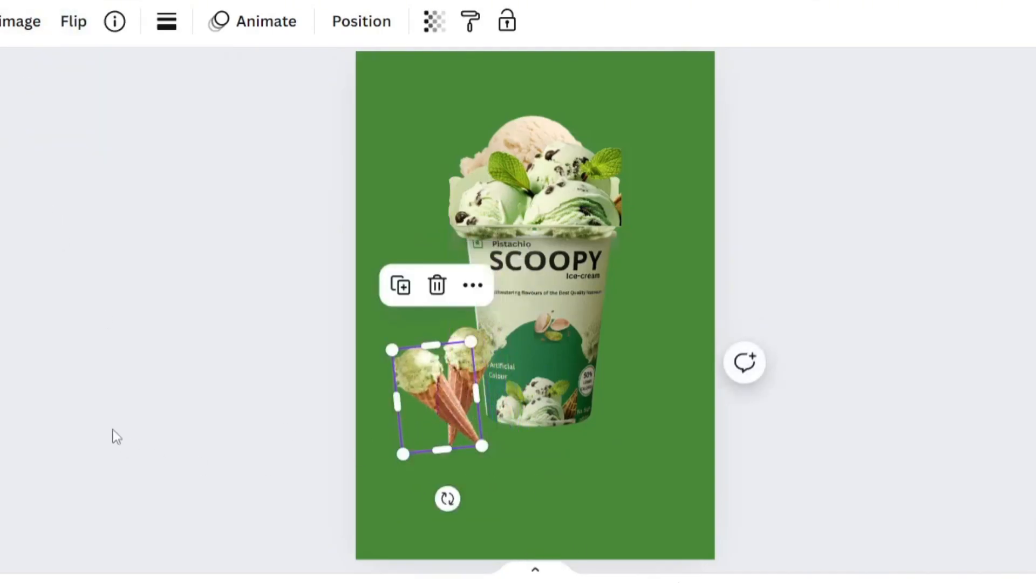
click(112, 429)
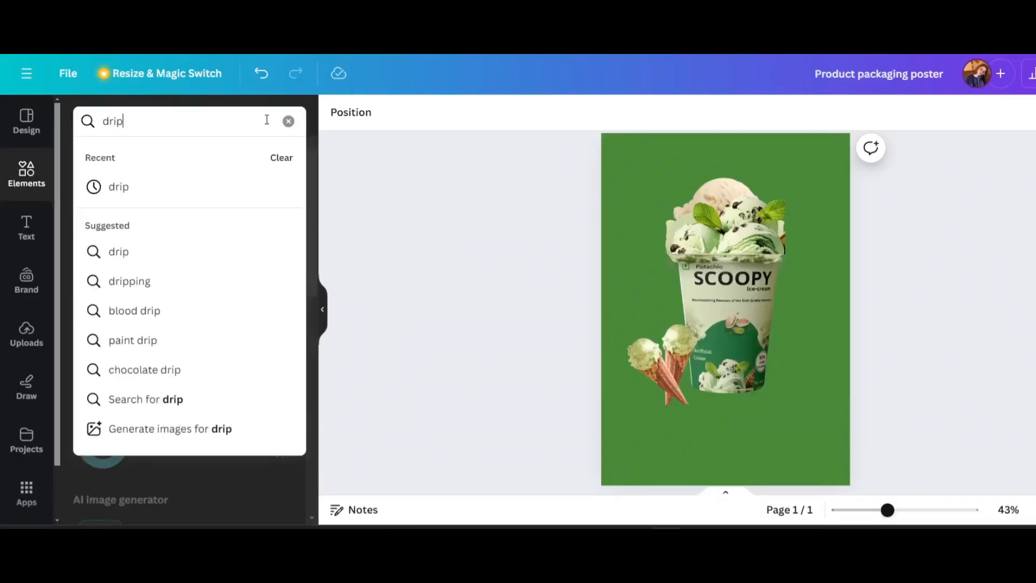
Search the graphics for "drip", insert the corner drip with small droplets and place it in the page's upper-left corner
key(Return)
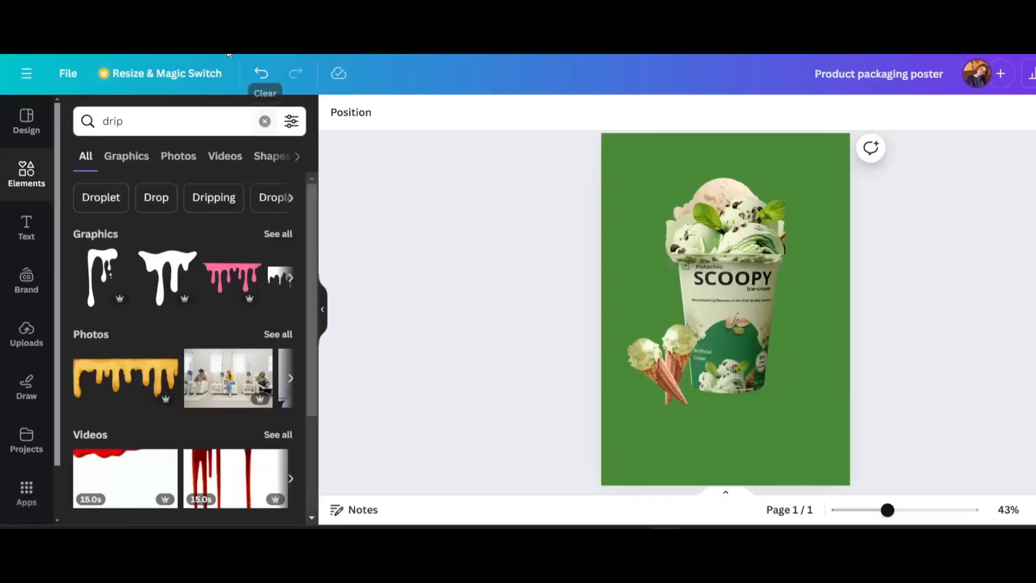
click(274, 236)
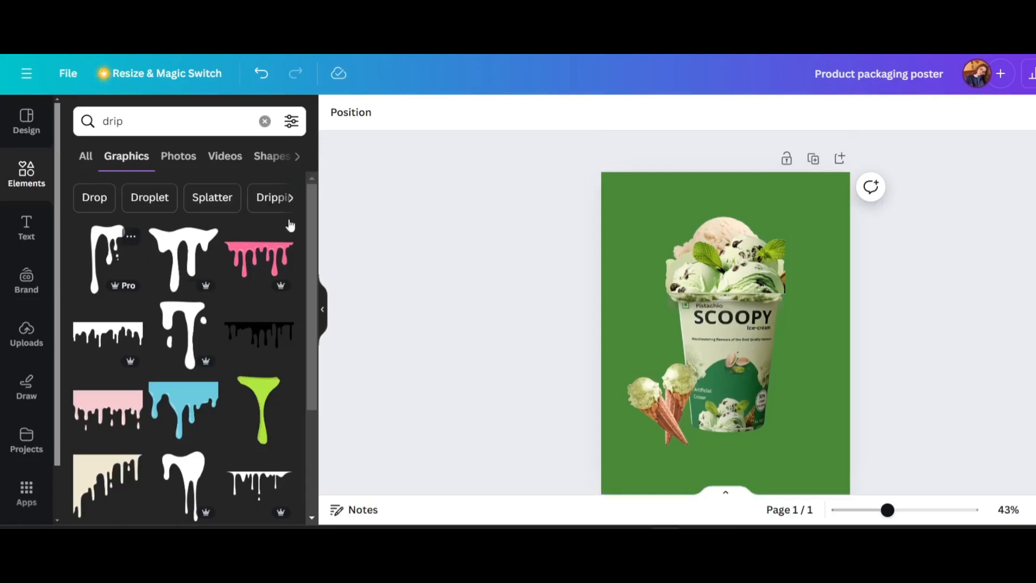
click(259, 334)
drag(685, 276, 610, 205)
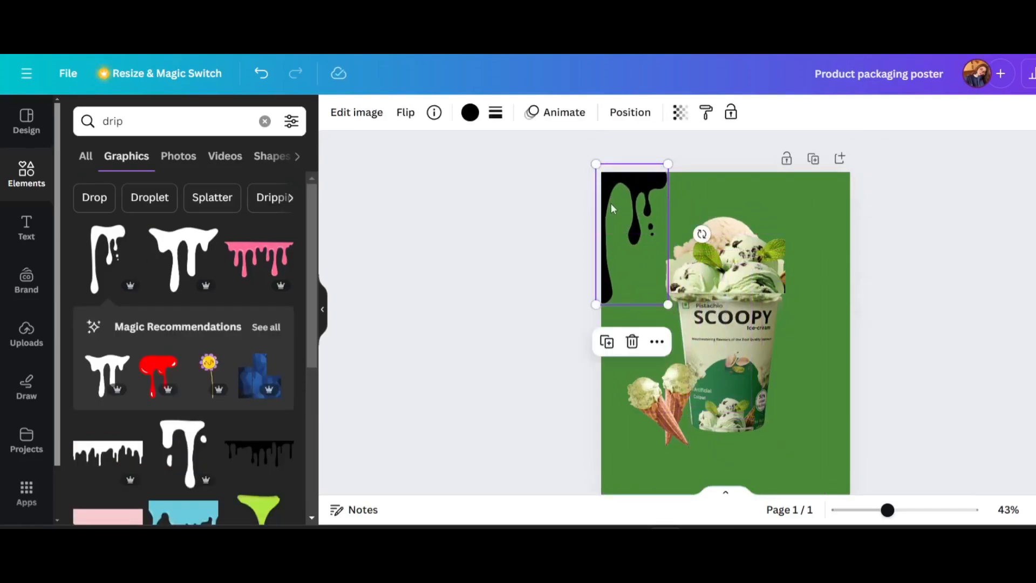
Try tan and cream shades from the photo colors on the drip graphic and settle on a pale greenish cream
click(470, 112)
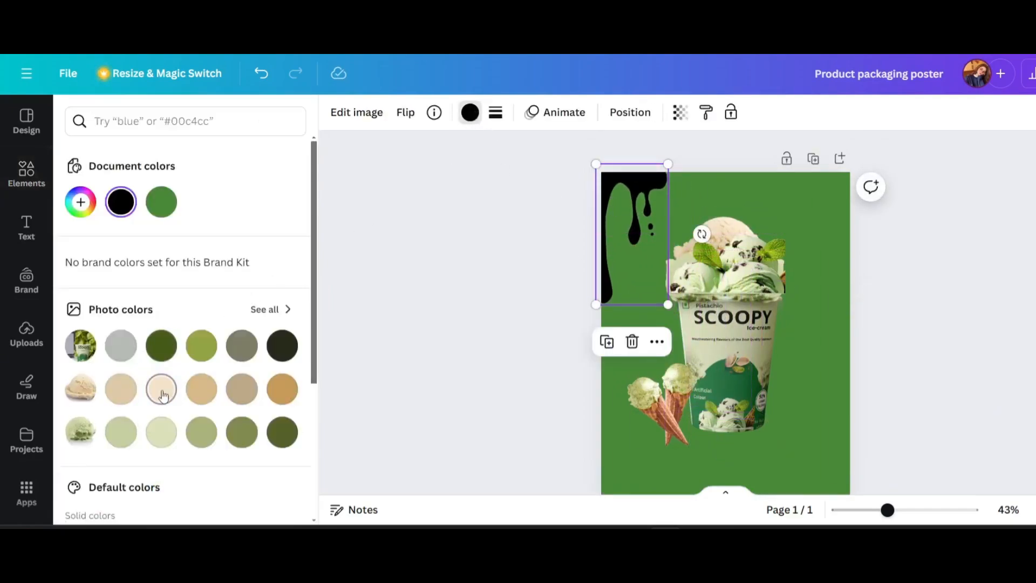
click(161, 390)
click(122, 389)
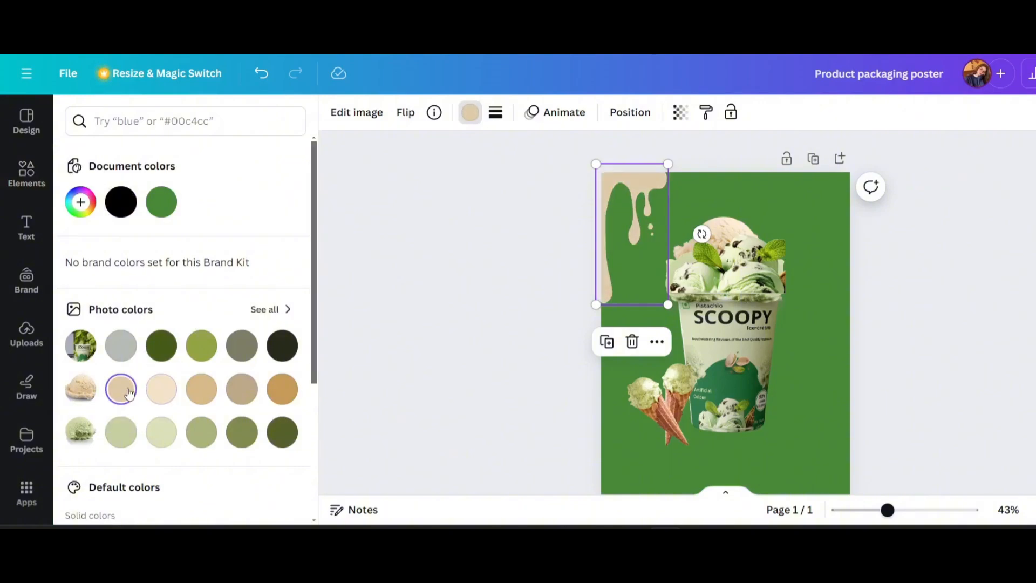
click(264, 309)
click(286, 208)
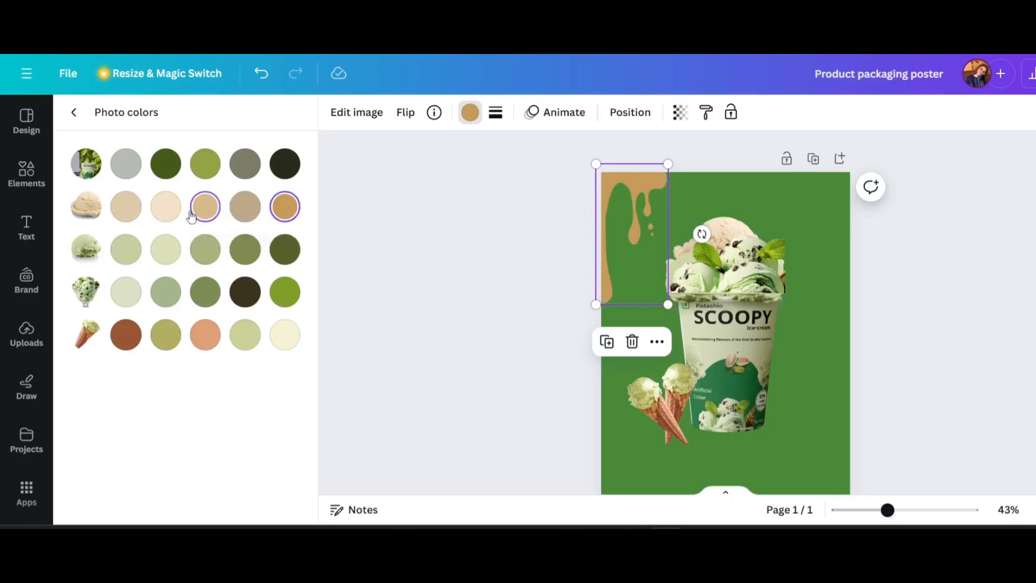
click(165, 215)
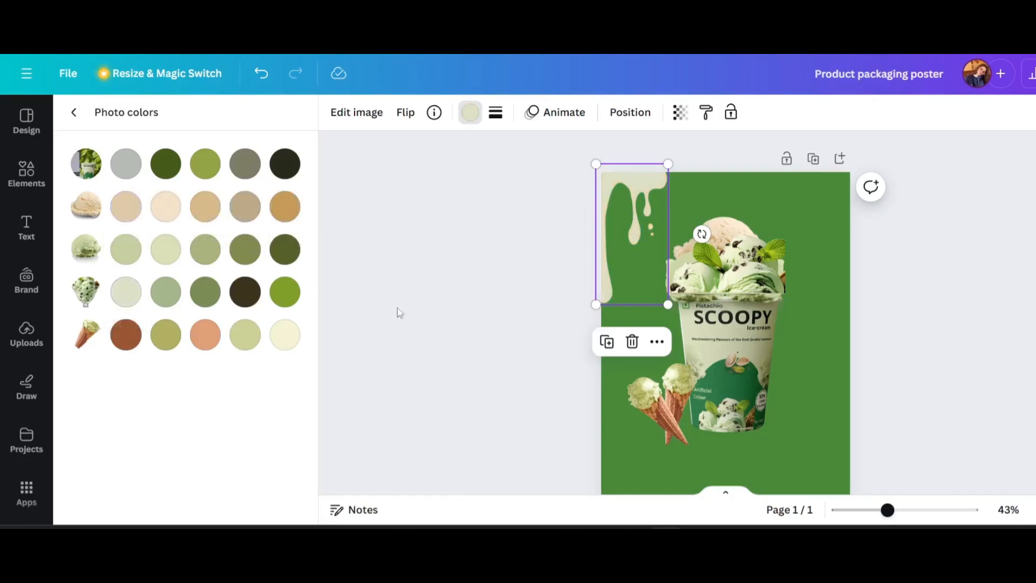
Insert the wide pink drip graphic, place it in the page's upper-right corner and enlarge it slightly
click(428, 255)
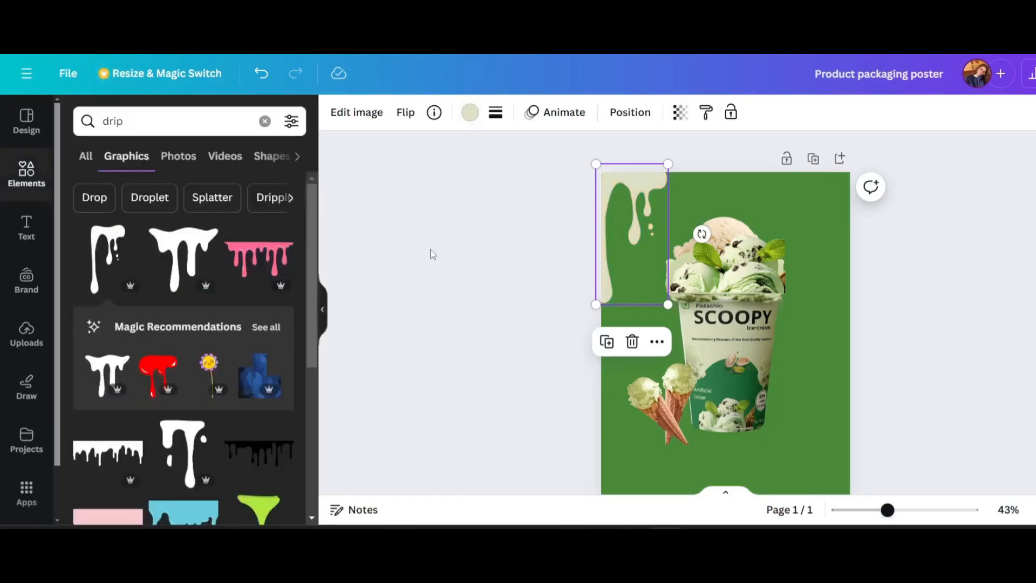
click(268, 264)
drag(726, 337, 804, 198)
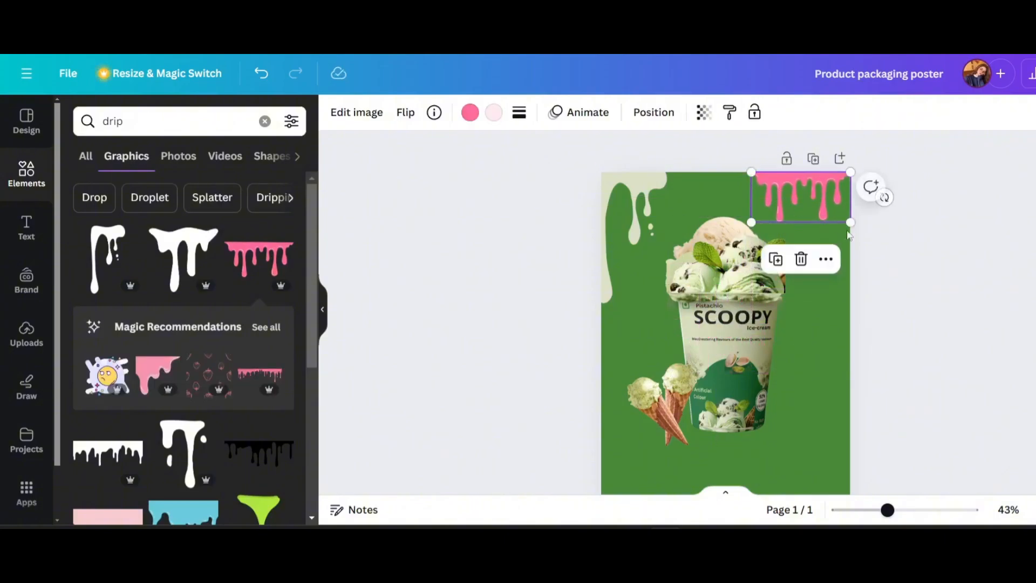
drag(851, 231, 858, 235)
Recolor the pink part of the upper-right drip with the document's pale greenish cream
click(470, 113)
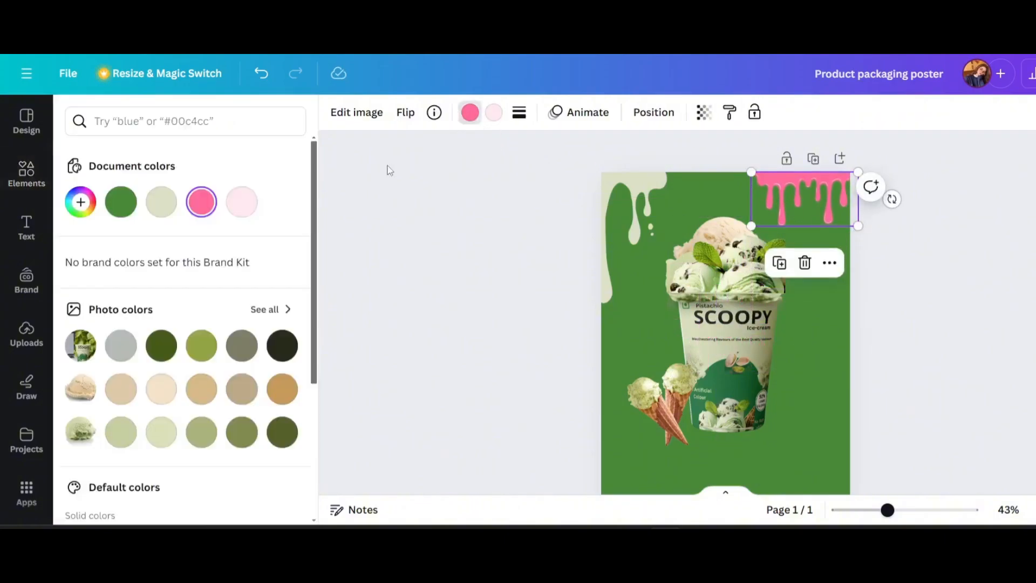
click(163, 217)
key(Escape)
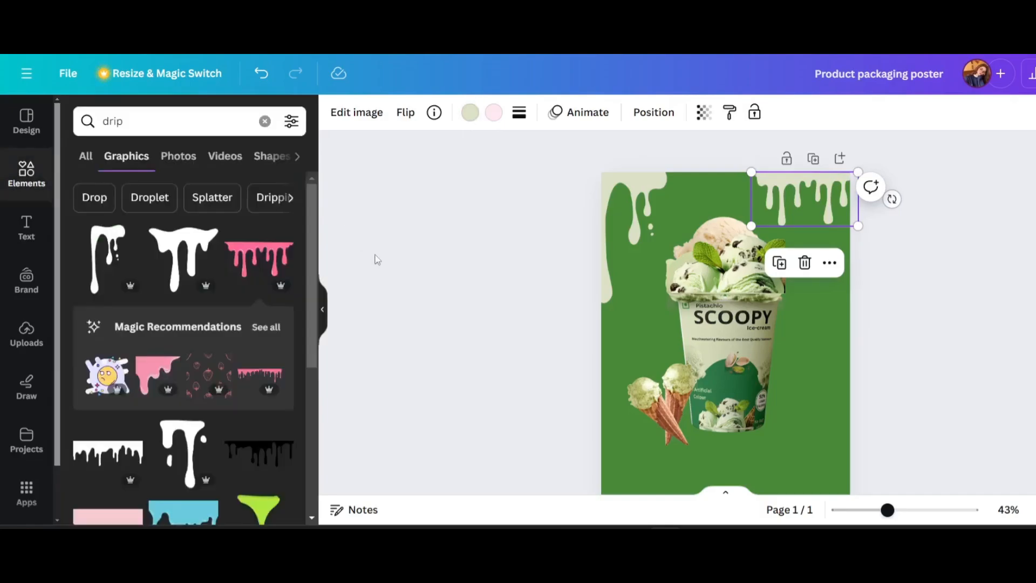
scroll(260, 416, down, 1)
scroll(261, 416, down, 1)
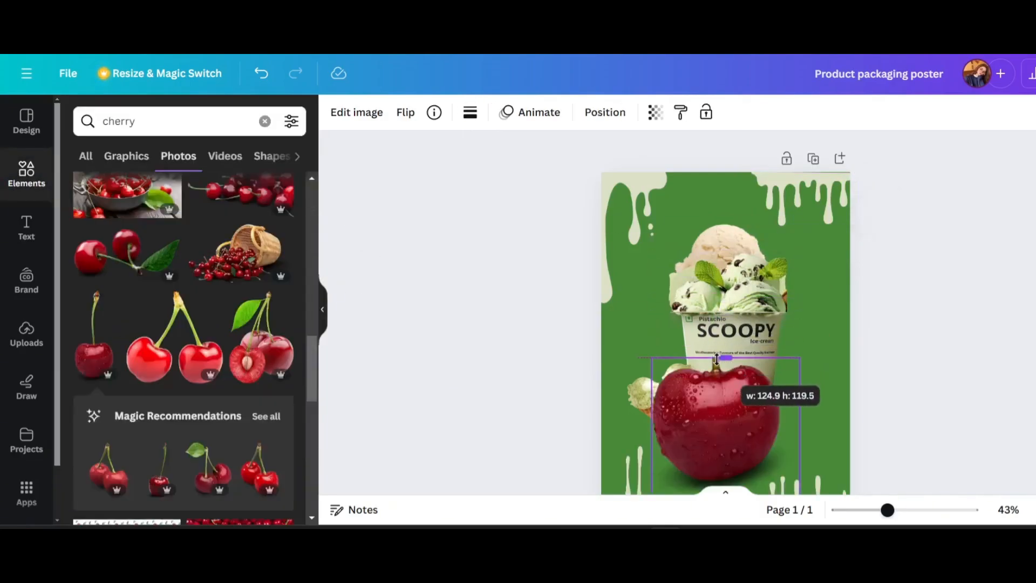
Crop off most of the cherry photo's stem, scale the cherry down and place it on top of the beige scoop
drag(718, 402, 714, 340)
drag(788, 261, 773, 270)
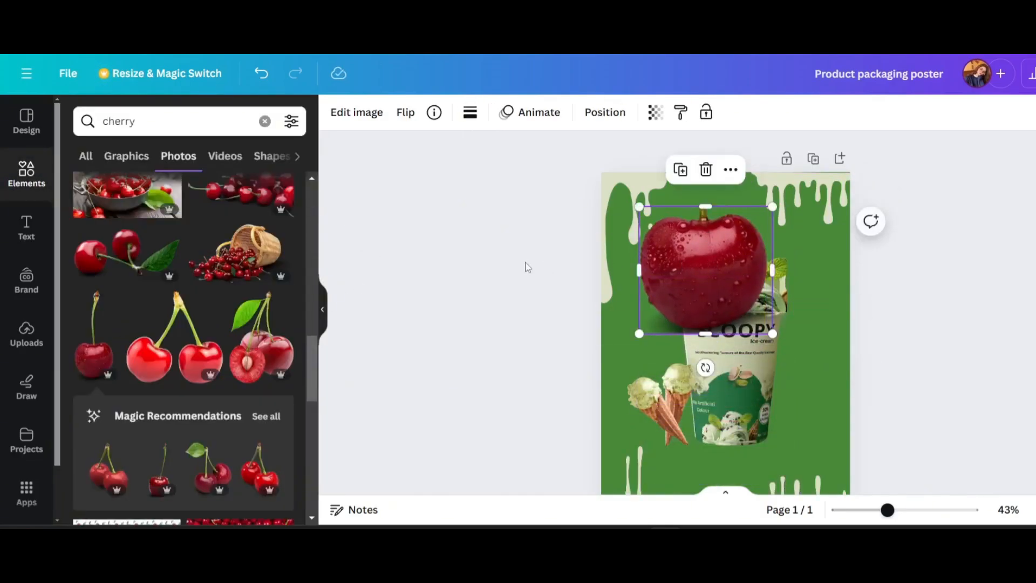
drag(773, 333, 740, 269)
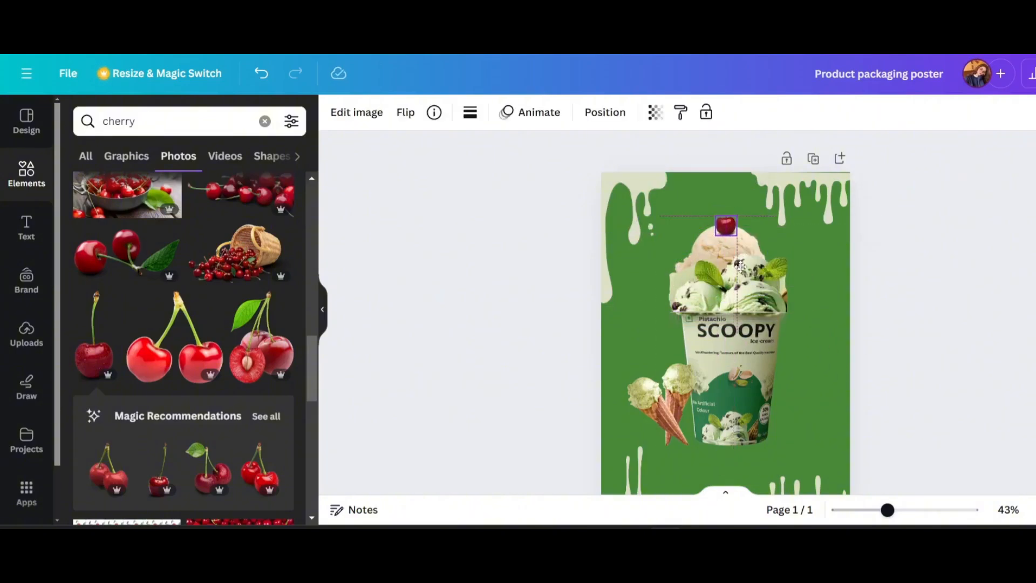
click(879, 287)
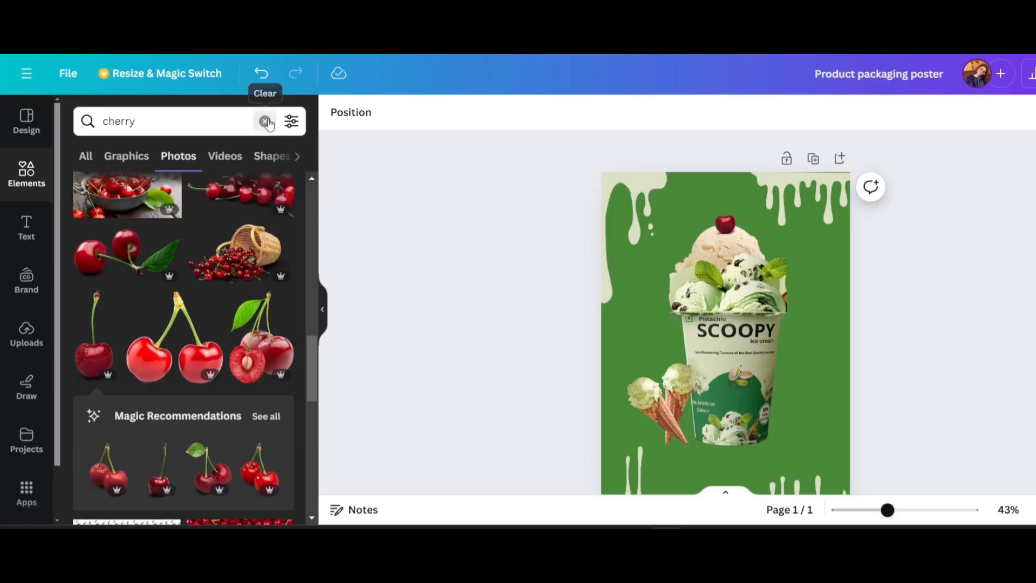
Search the photos for "ice cream scoop with cherry and chocolate" and insert the chocolate-drizzled scoop topped with a cherry and mint leaves
click(265, 121)
text(ice cream scoop w)
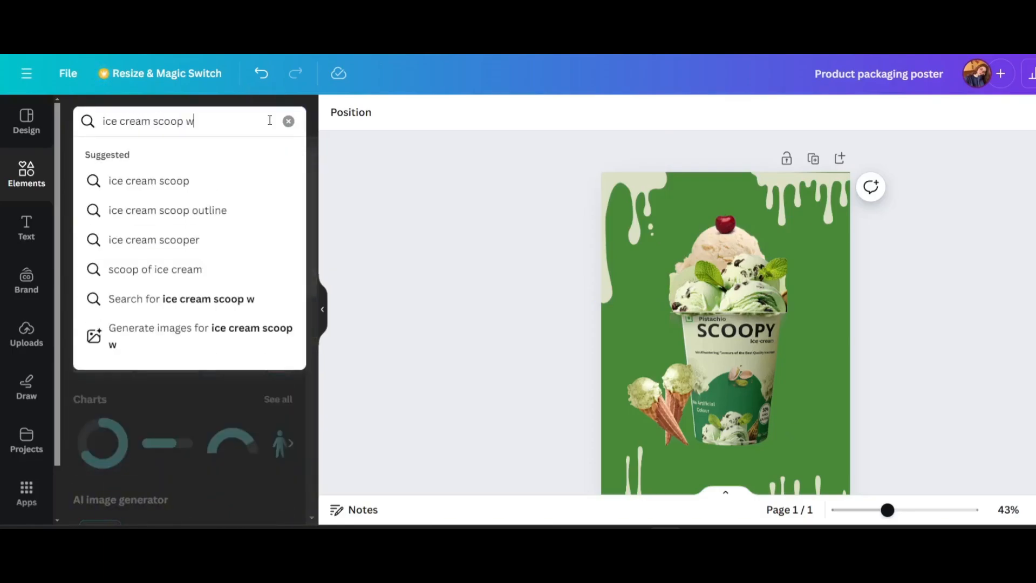
text(ith cherry and ch)
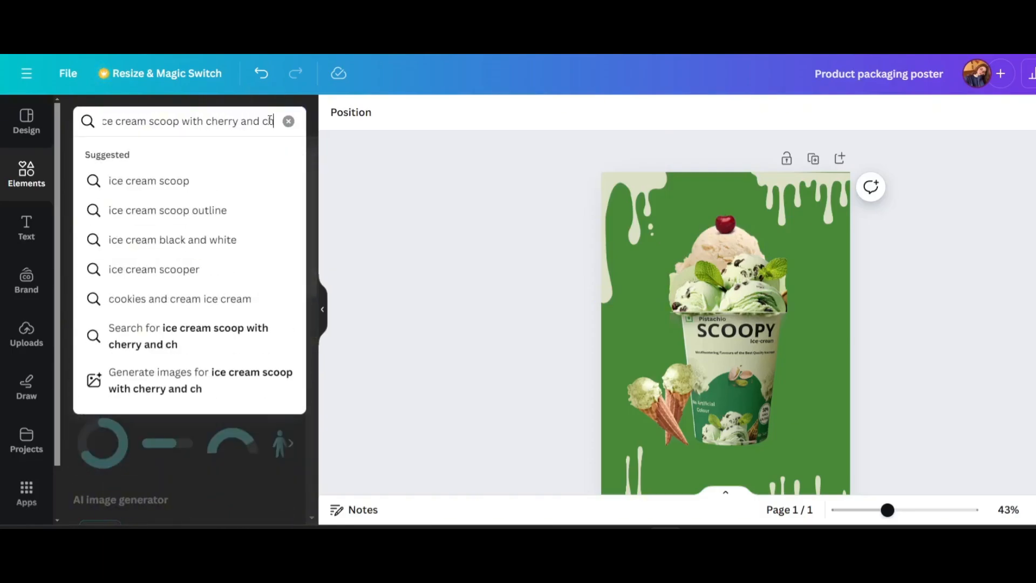
text(ocolate)
key(Return)
click(174, 154)
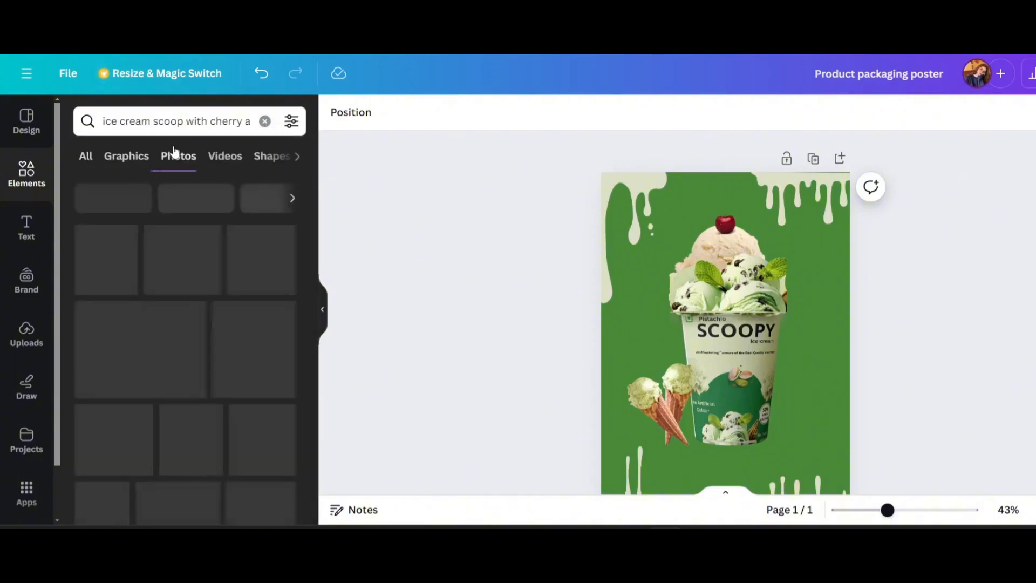
scroll(205, 410, down, 12)
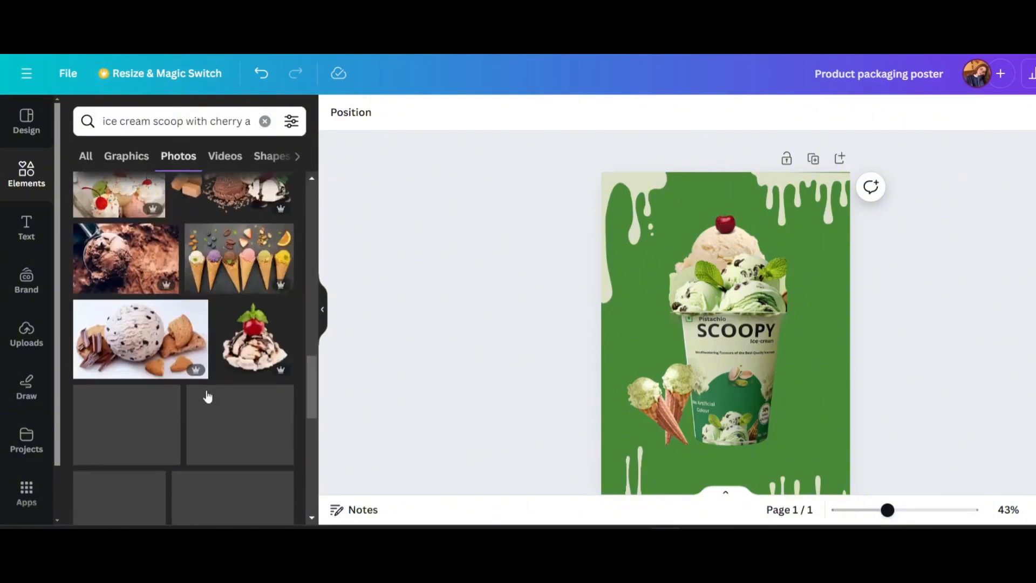
click(254, 340)
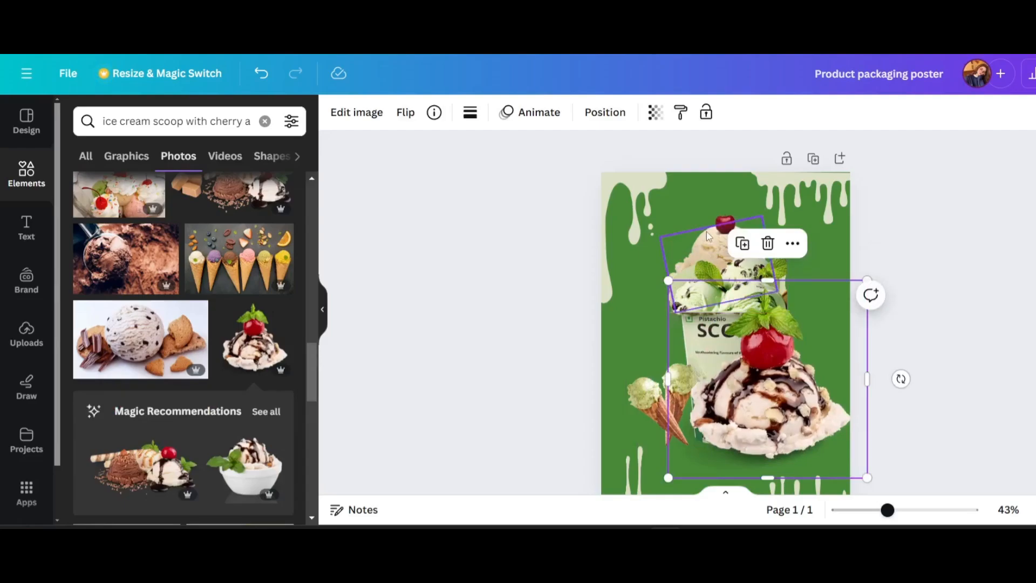
Delete the small cherry and the beige scoop from above the cup
click(725, 222)
click(726, 179)
click(711, 241)
click(719, 179)
Scale the chocolate-drizzled scoop down and place it on top of the green scoops in the cup
drag(783, 395, 748, 243)
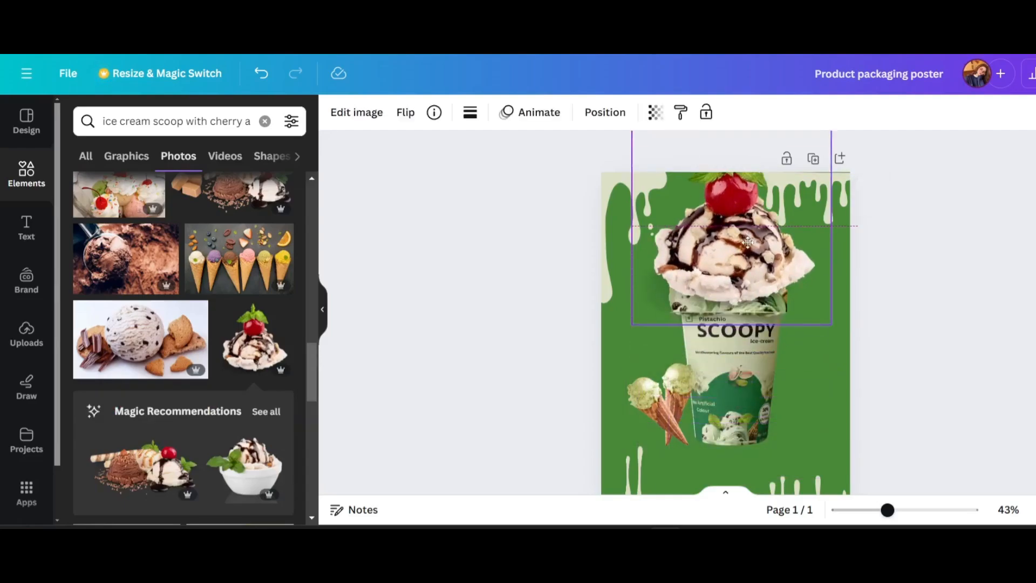
drag(832, 324, 748, 241)
drag(701, 199, 732, 274)
Send the chocolate-drizzled scoop behind the green scoops and tilt it slightly counterclockwise
click(756, 340)
mouse_move(798, 215)
click(661, 265)
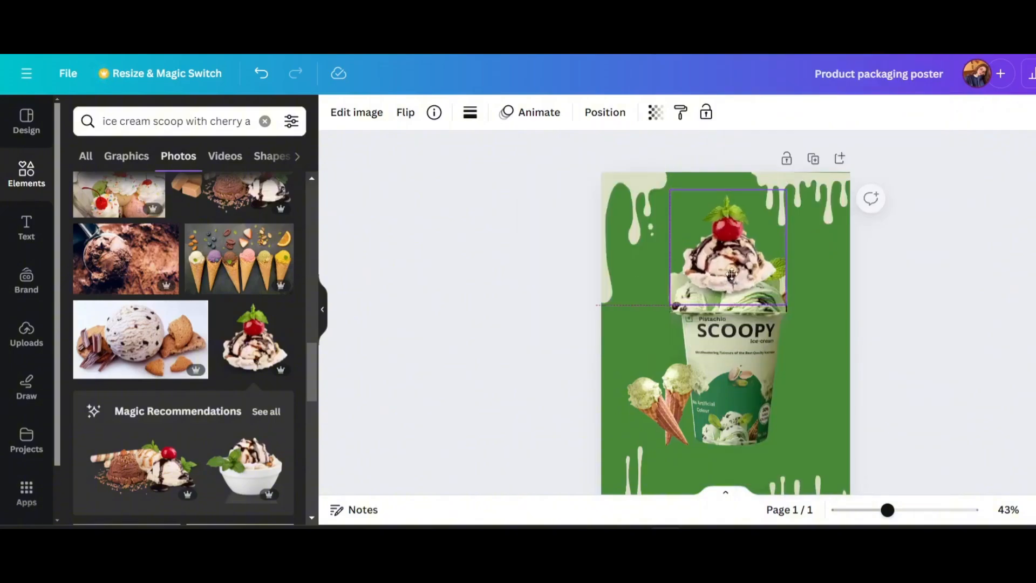
click(751, 158)
mouse_move(786, 231)
click(591, 321)
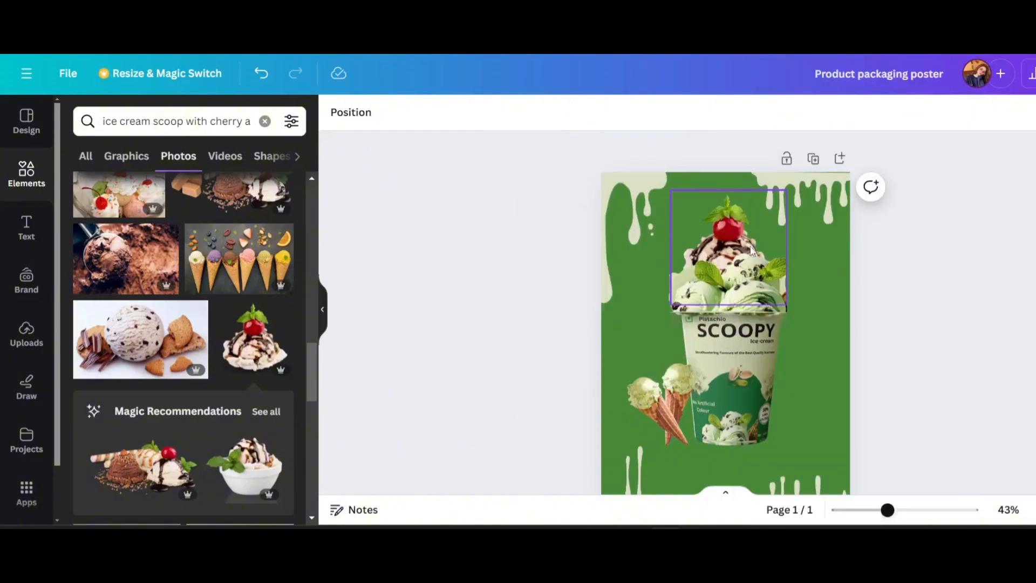
click(749, 246)
drag(729, 339, 734, 339)
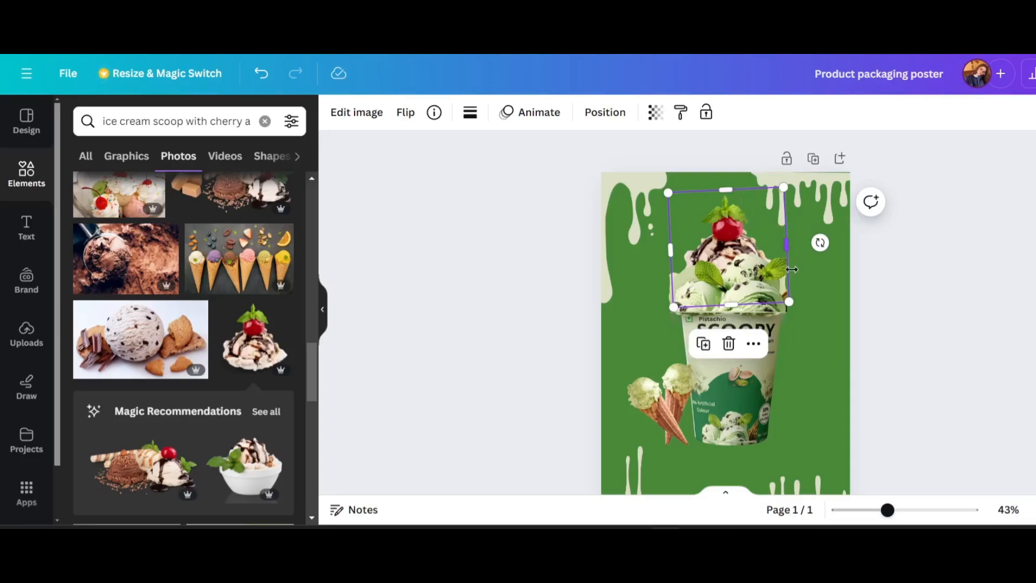
click(1006, 303)
drag(785, 274, 720, 227)
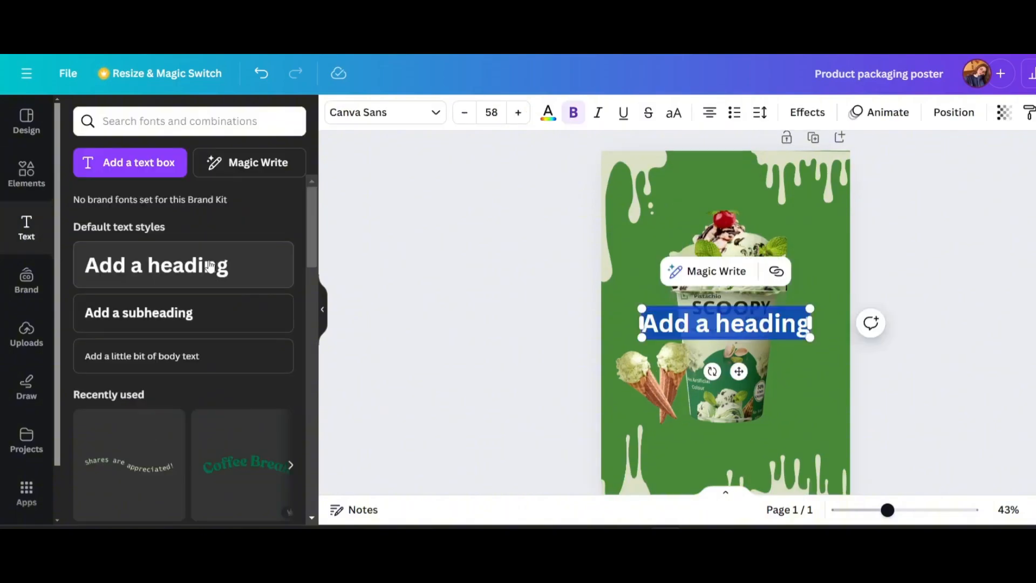
Add separate headings for the letters I, C and E and line them up as ICE at the page's top
key(BackSpace)
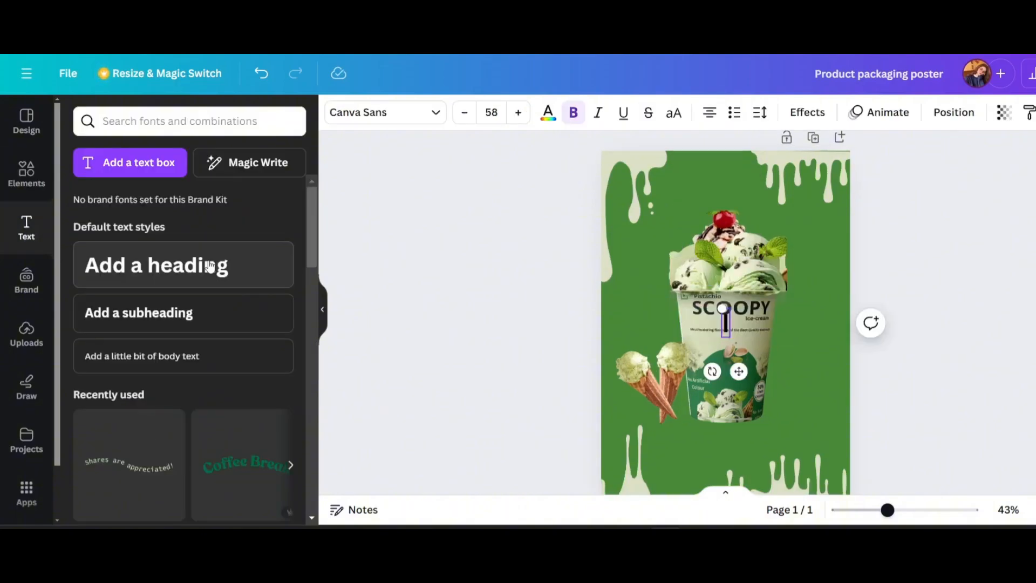
drag(714, 318, 682, 250)
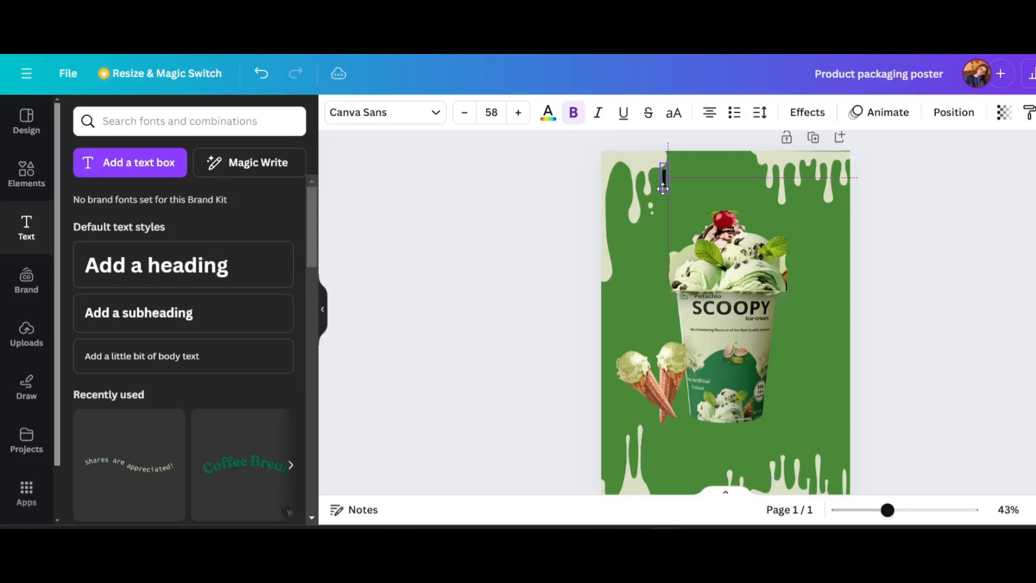
drag(662, 188, 663, 189)
click(103, 264)
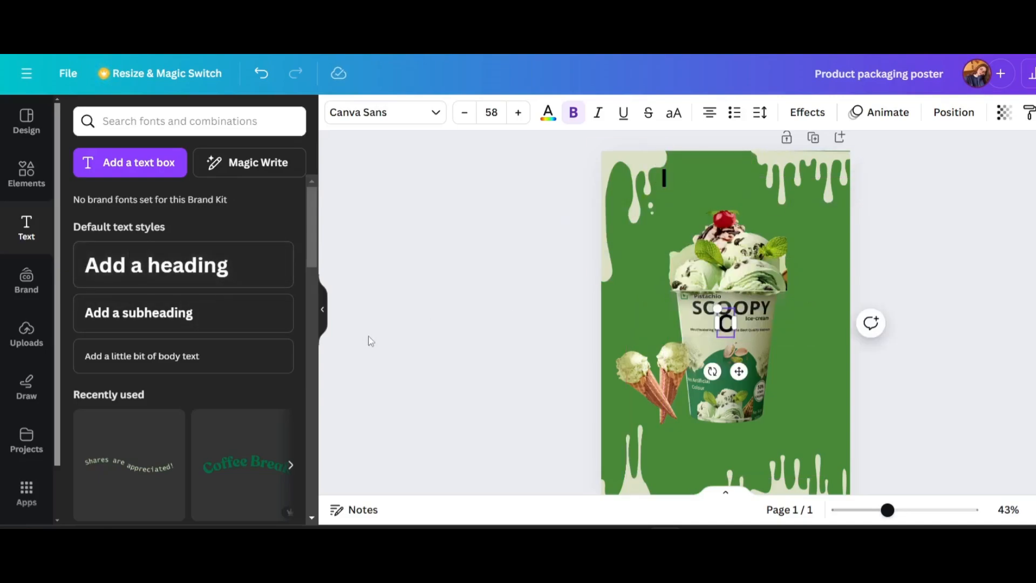
click(227, 275)
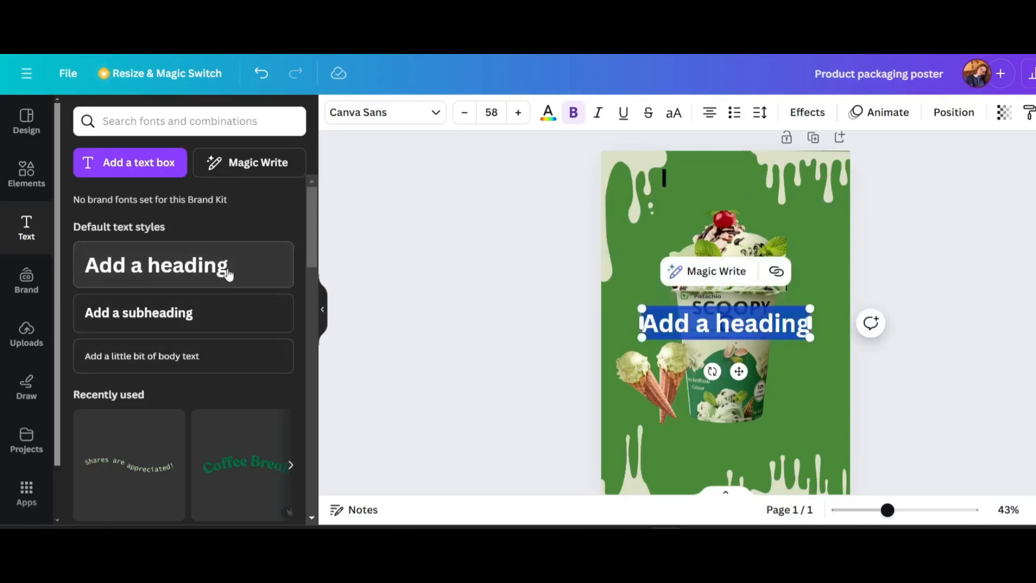
text(E)
click(651, 329)
drag(726, 328, 704, 179)
Set the ICE letters in the More Sugar font, then resize the C and fit it between the I and E
click(399, 112)
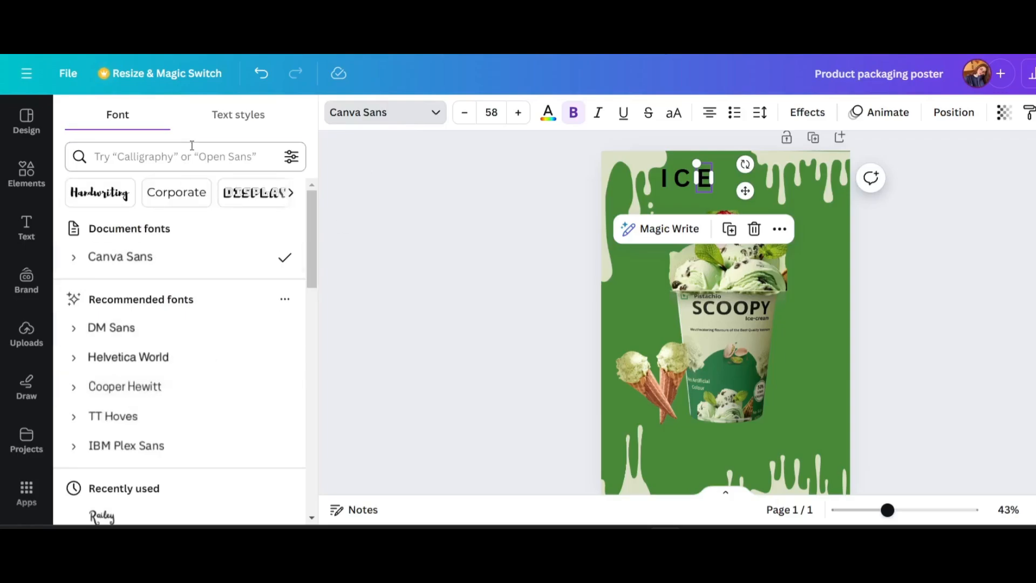
click(178, 157)
text(M)
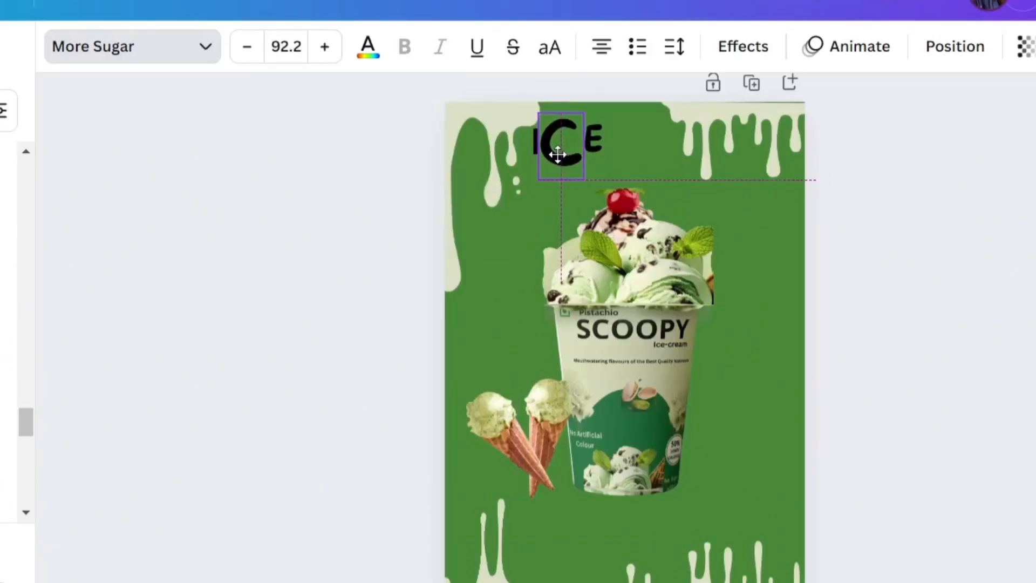
drag(557, 155, 573, 167)
scroll(874, 541, up, 3)
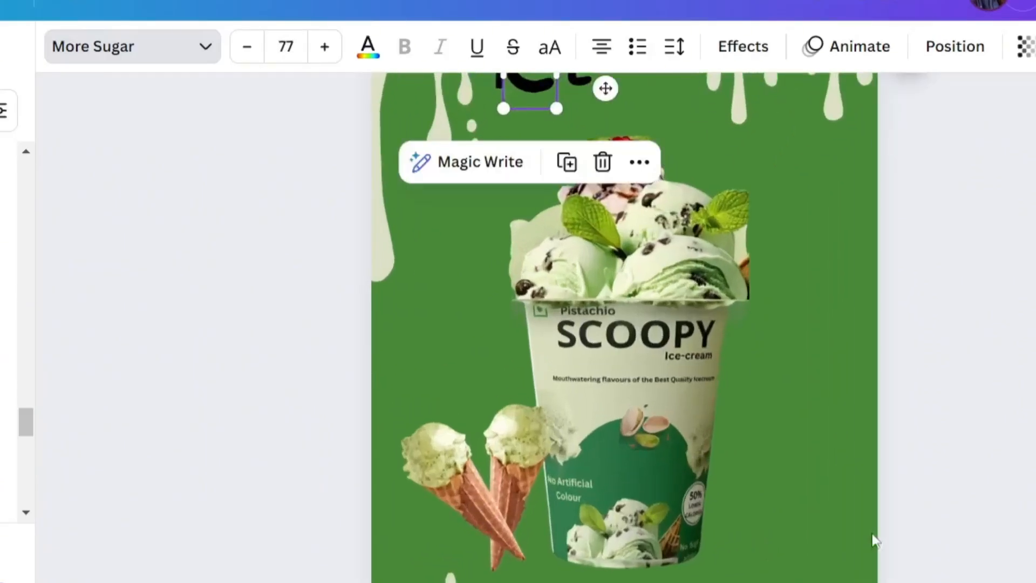
drag(528, 198, 530, 208)
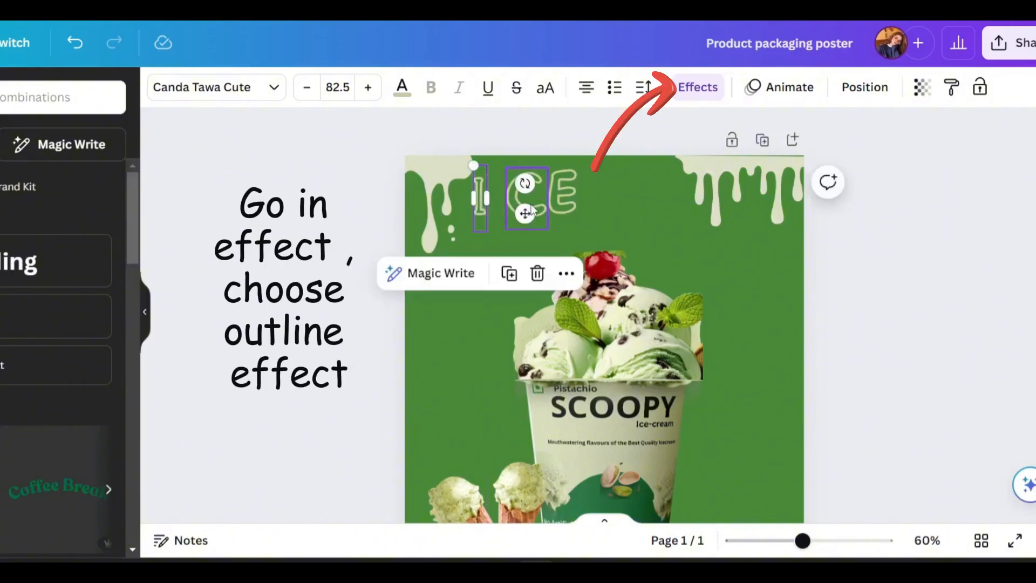
Move the outlined letters I, C and E closer together to form the word ICE beside the upper-left drip
drag(507, 199, 595, 216)
click(569, 202)
click(498, 208)
drag(525, 231, 516, 220)
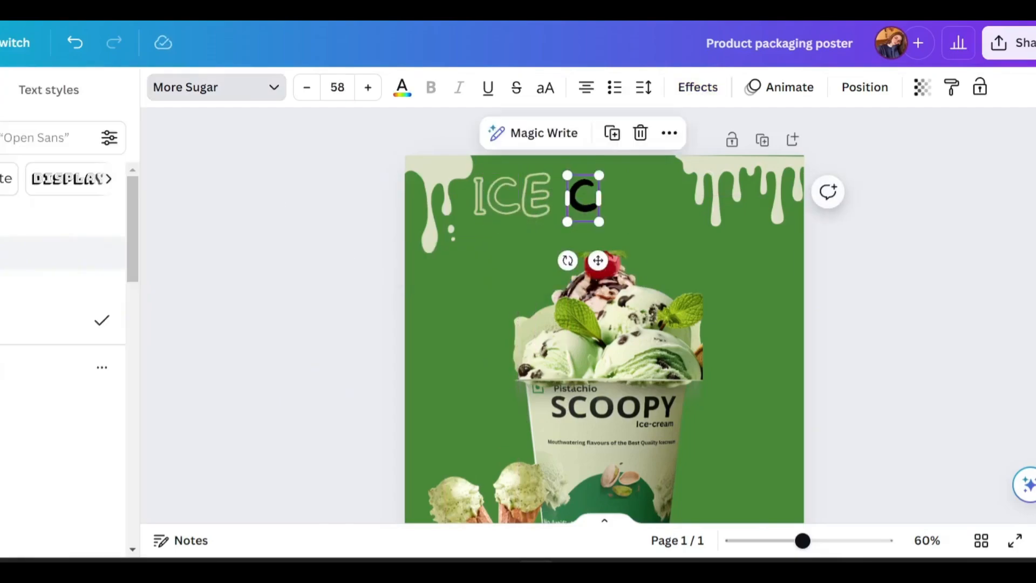
Add separate headings for the letters R, E, A and M
click(21, 246)
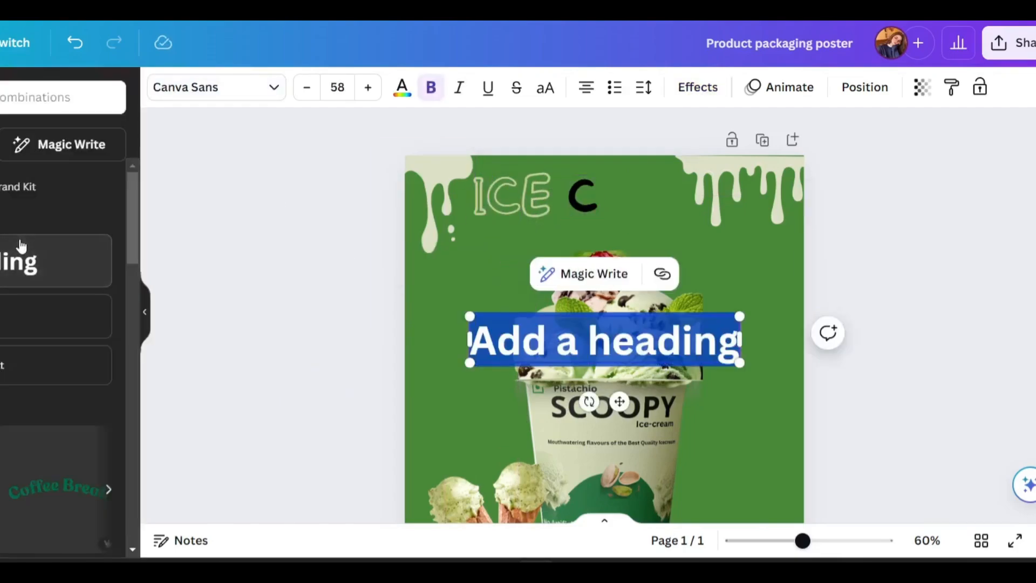
text(R)
key(ctrl+z)
key(ctrl+shift+z)
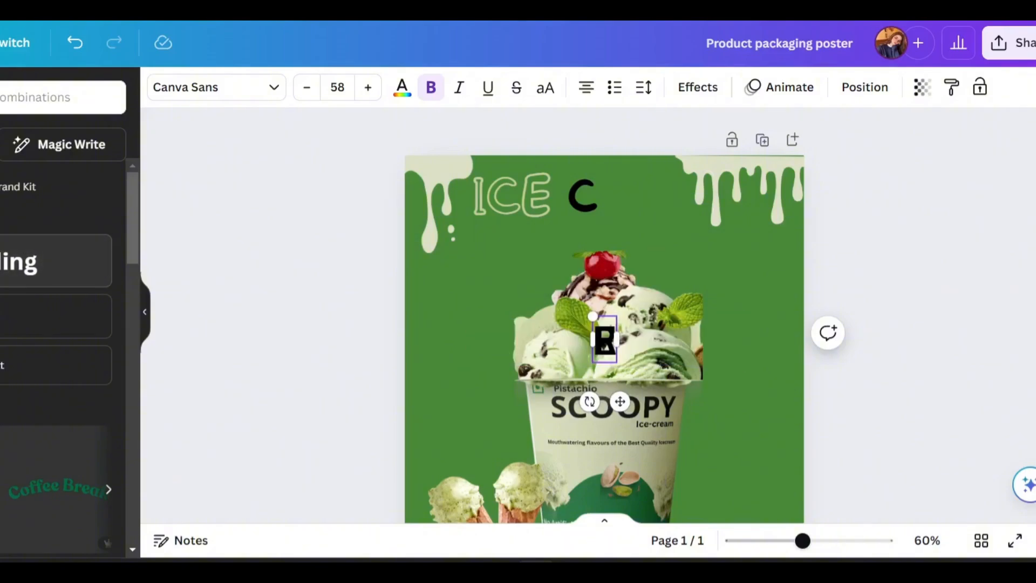
key(ctrl+z)
key(ctrl+shift+z)
key(ctrl+z)
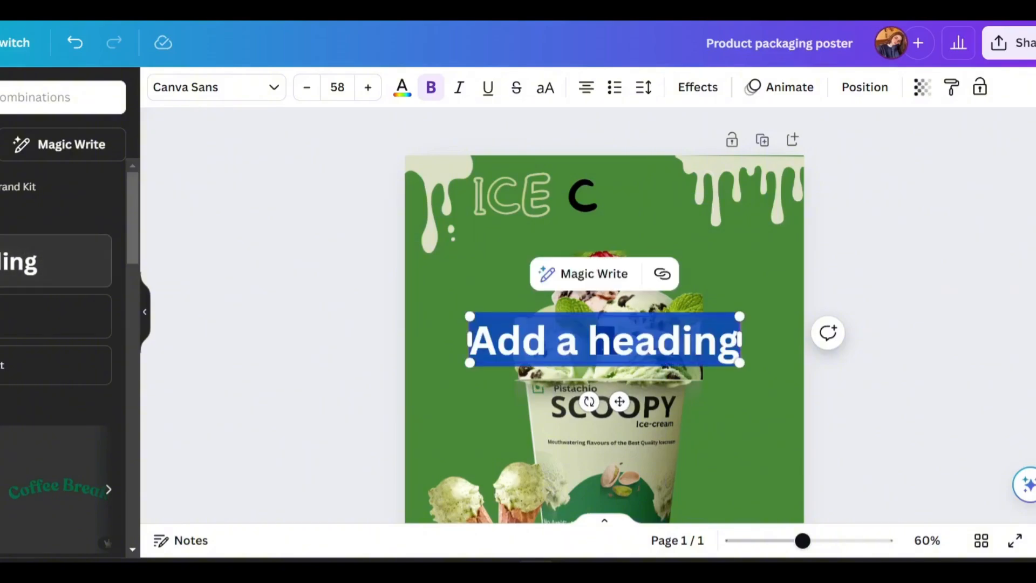
key(ctrl+shift+z)
key(Tab)
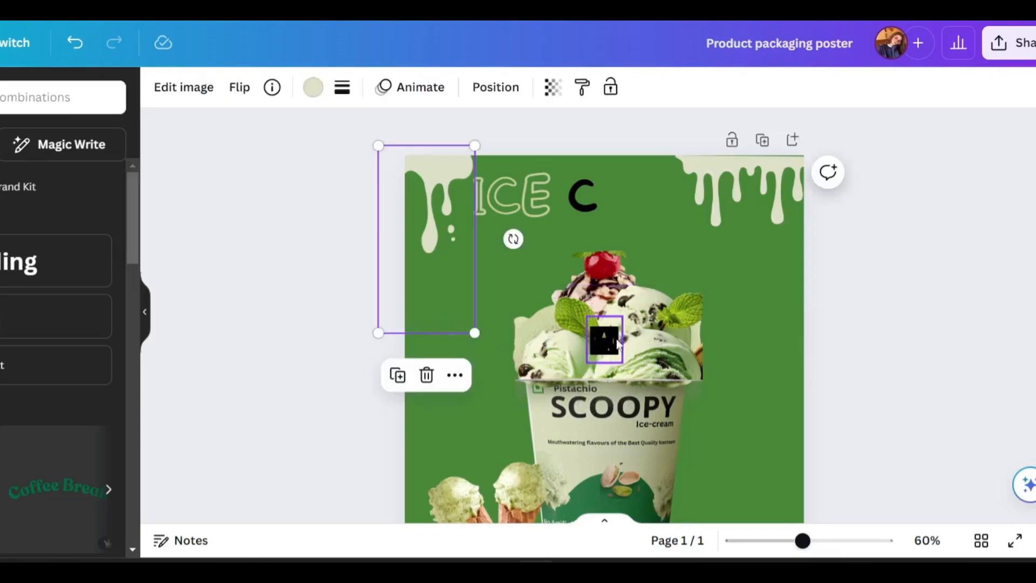
Spread the R, E, A and M out after the C, enlarging and aligning the letters to spell CREAM beside ICE
drag(605, 339, 588, 157)
click(273, 278)
drag(606, 195, 639, 196)
drag(628, 170, 615, 146)
drag(638, 178, 651, 189)
drag(666, 225, 640, 196)
drag(681, 215, 687, 217)
drag(668, 174, 662, 164)
drag(673, 203, 669, 197)
drag(642, 201, 722, 204)
drag(718, 207, 712, 205)
click(622, 203)
click(250, 286)
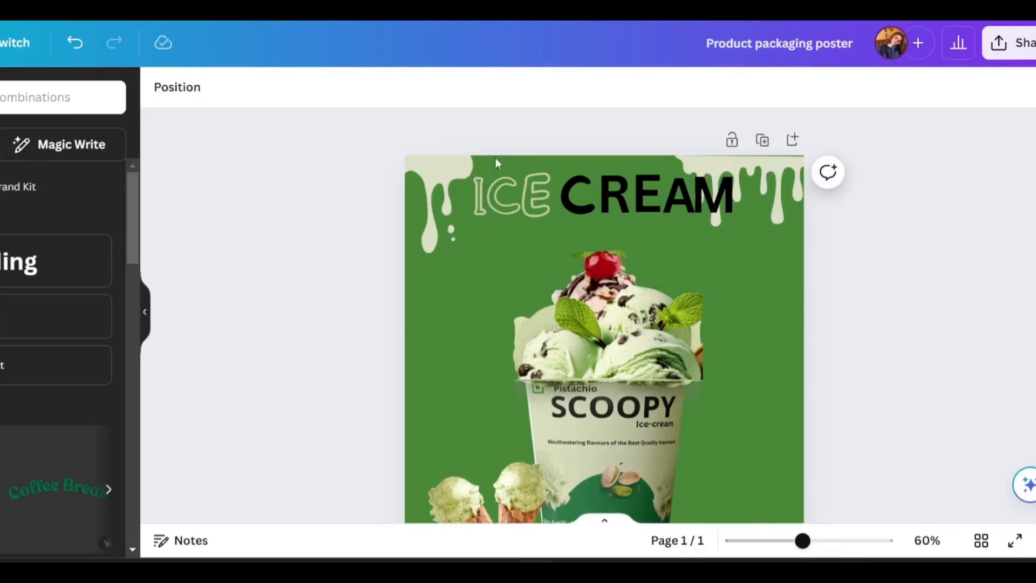
Set the letters C, R, E, A and M of the word CREAM in the More Sugar font
click(554, 185)
click(611, 196)
click(519, 167)
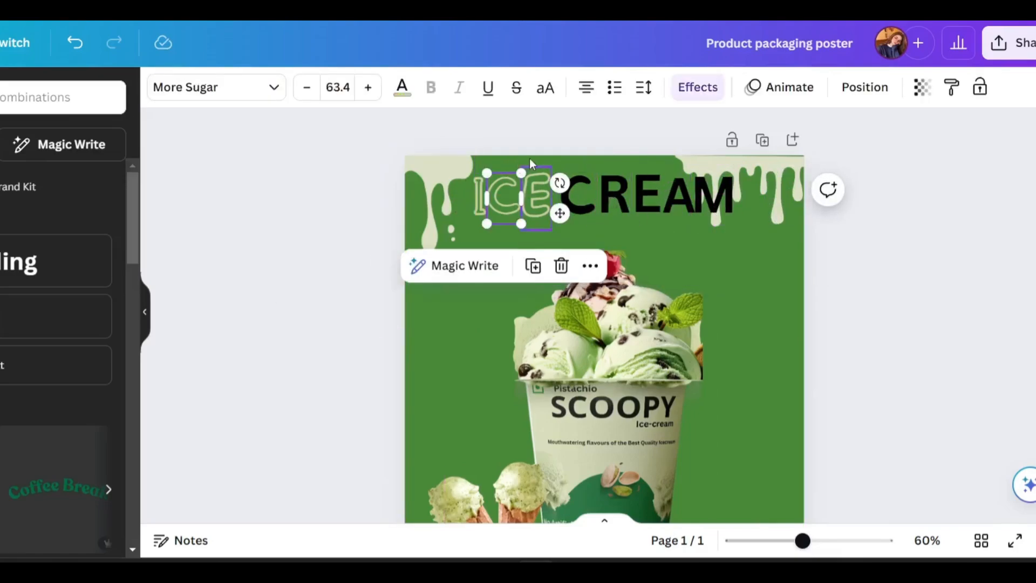
click(540, 170)
click(577, 174)
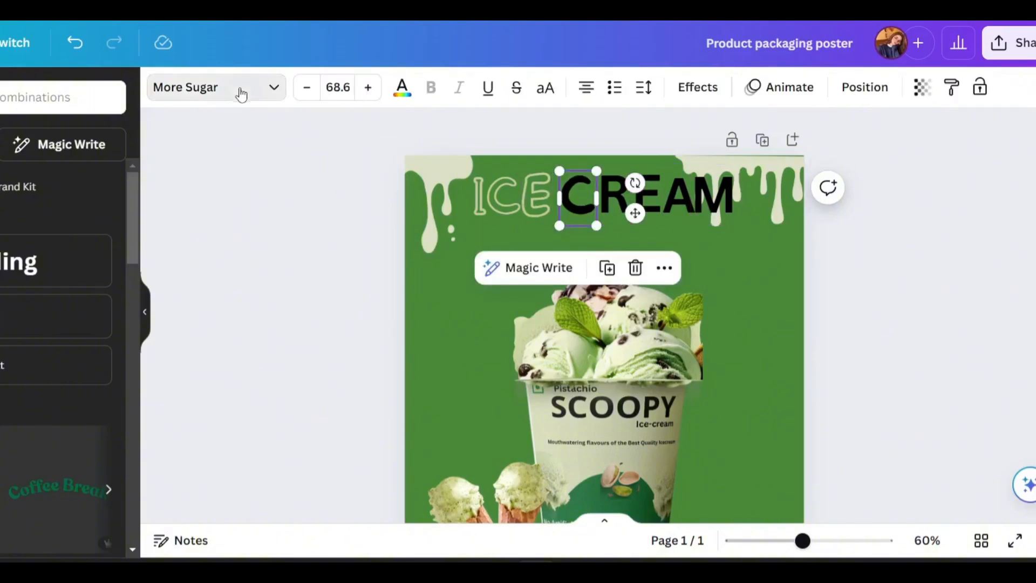
click(238, 92)
click(680, 196)
click(646, 195)
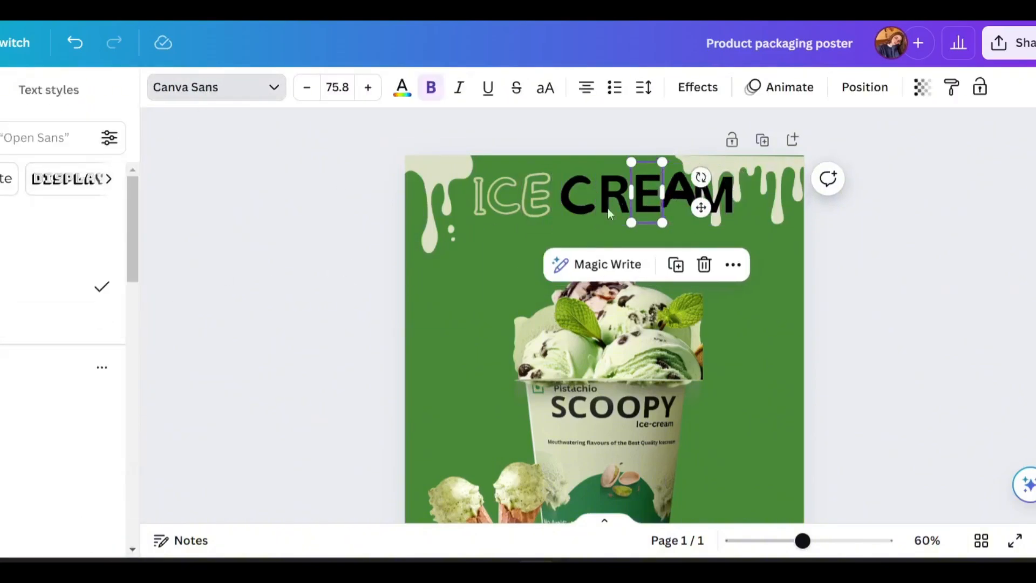
click(39, 326)
click(613, 195)
click(39, 332)
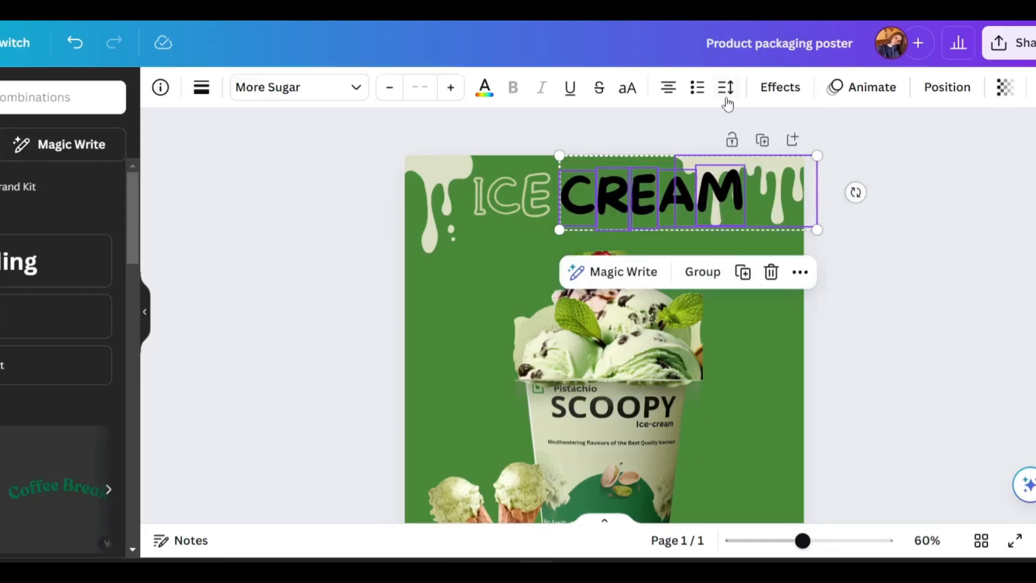
Give the CREAM letters a hollow outline effect and recolour them pale green to match ICE
click(780, 87)
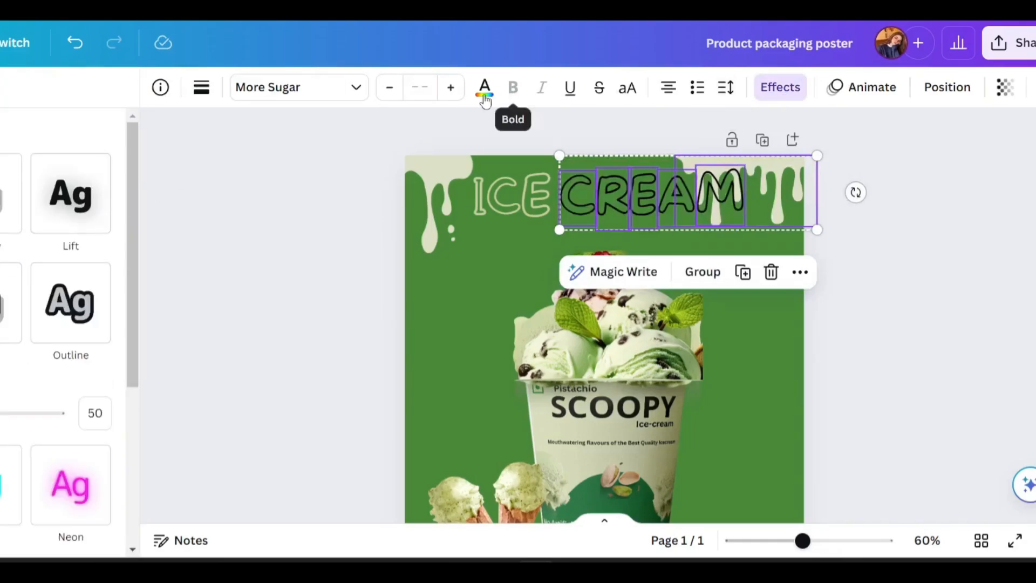
click(484, 89)
click(2, 195)
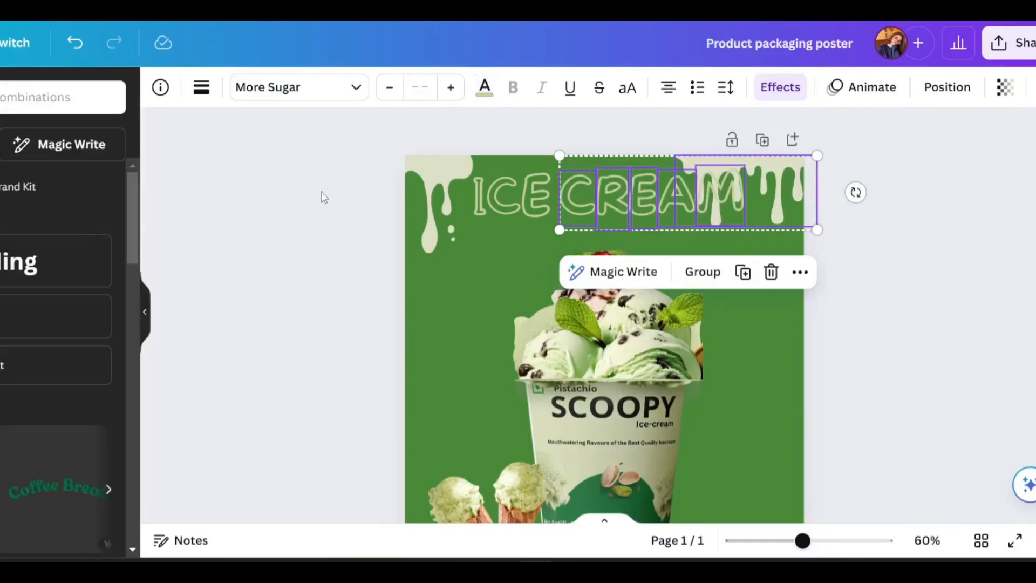
click(761, 178)
Change the poster's background to a deeper solid green, #31821D
drag(837, 222, 869, 212)
click(946, 340)
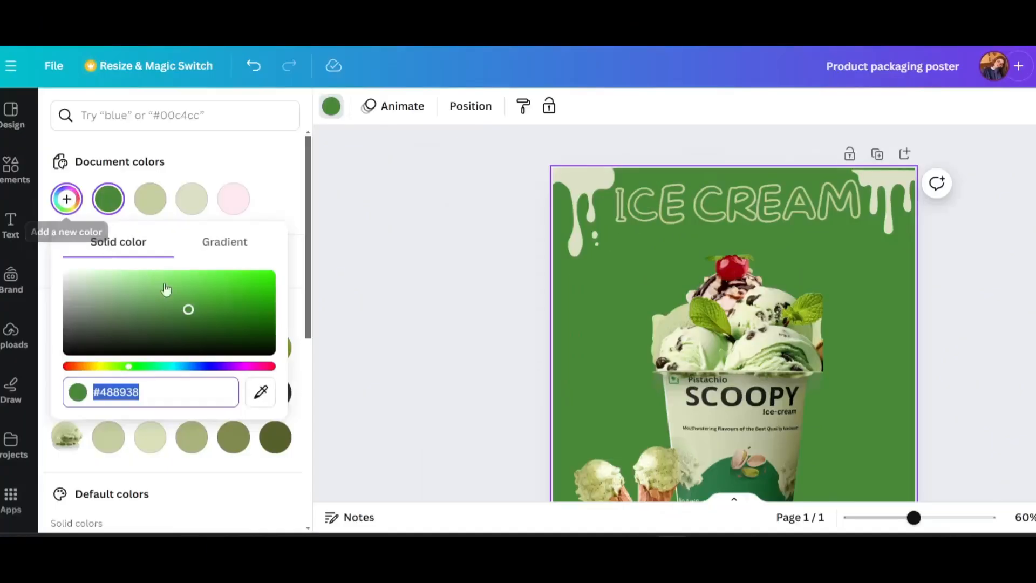
drag(167, 291, 218, 310)
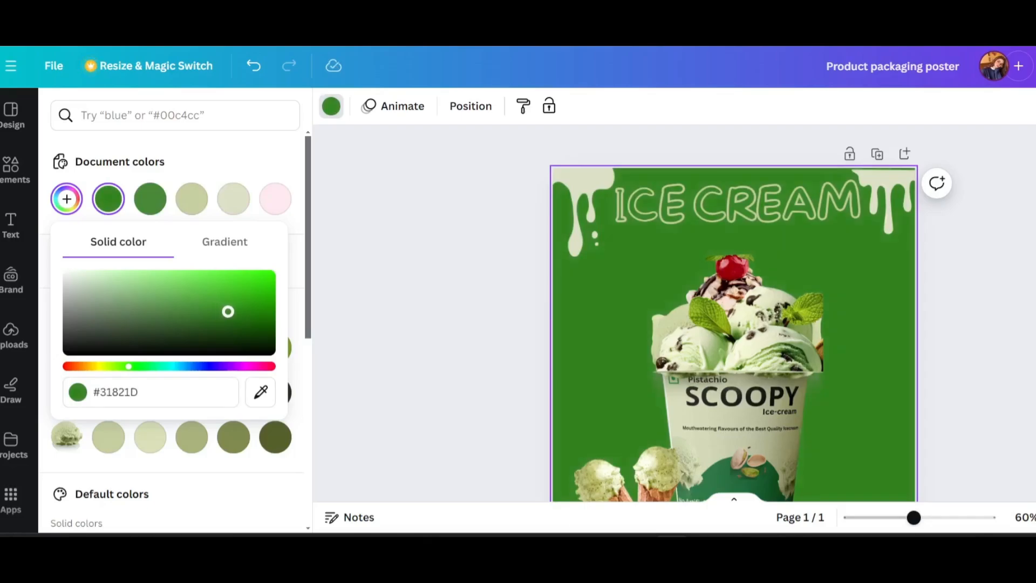
click(426, 296)
Search the elements for choco chips and add a scattered chocolate chips graphic to the poster
scroll(426, 299, down, 3)
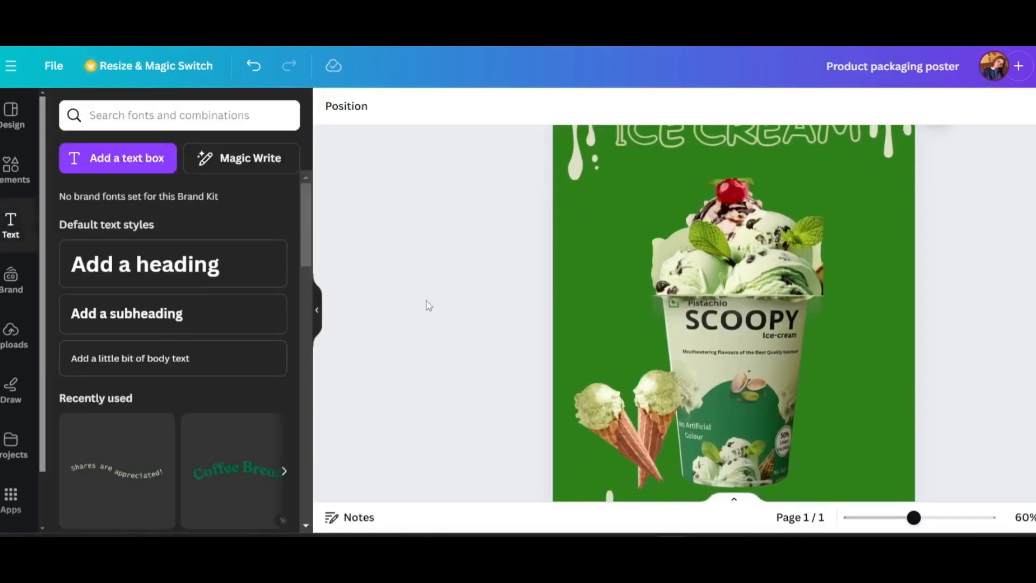
click(18, 181)
click(255, 114)
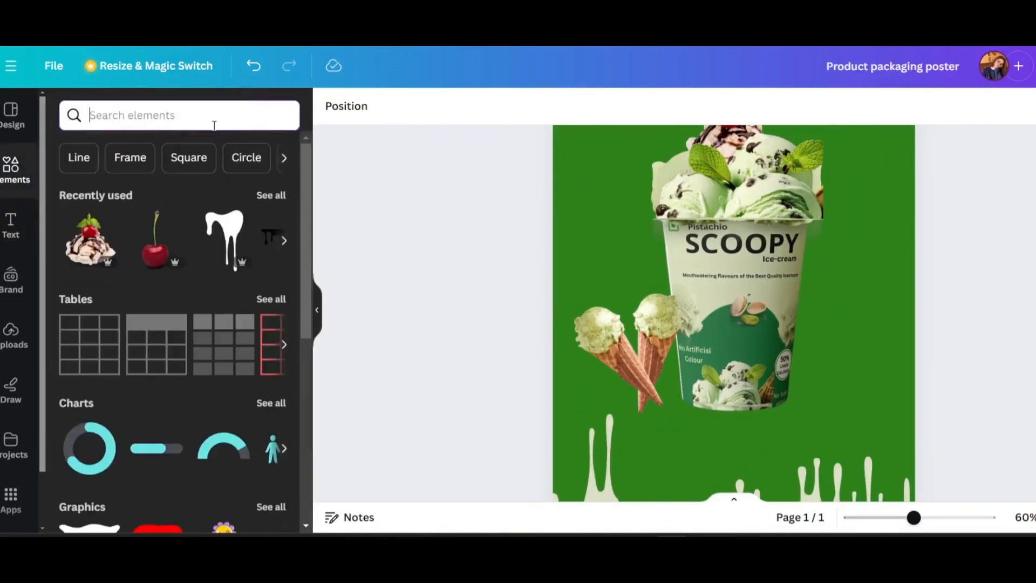
text(choco chips)
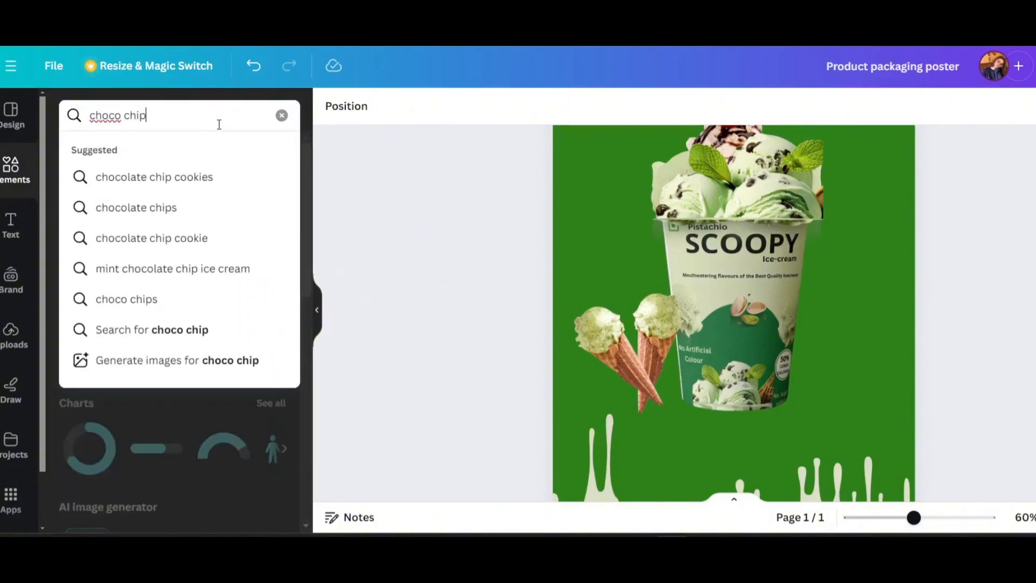
key(Return)
click(66, 275)
Resize the chocolate chips graphic and place it beside the scoops, below the upper-left cream drip
scroll(883, 363, up, 3)
drag(842, 367, 781, 253)
drag(818, 459, 646, 287)
drag(575, 272, 592, 302)
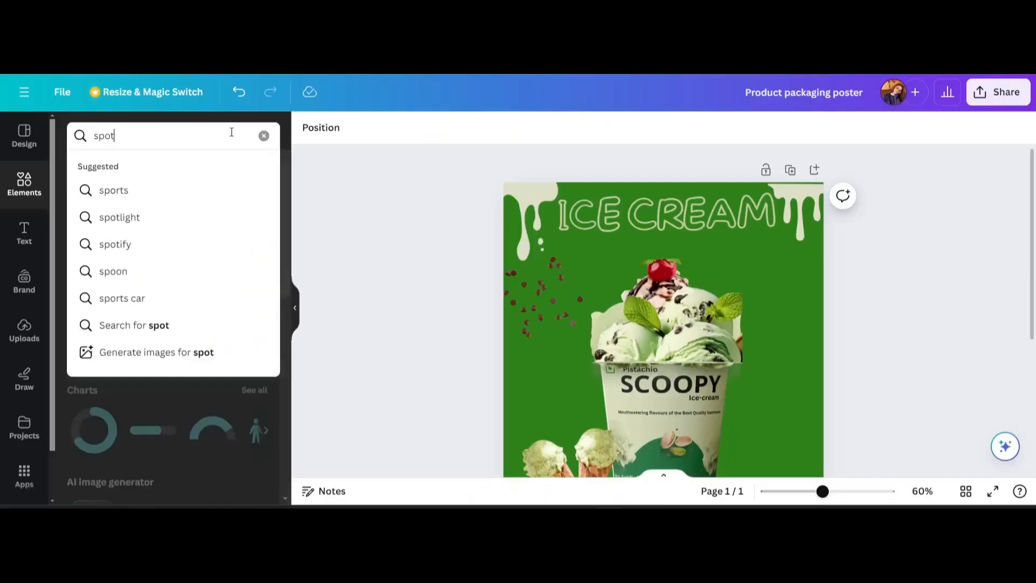
Search the graphics for spot and add the elongated light-blue blob shape
key(Return)
click(263, 238)
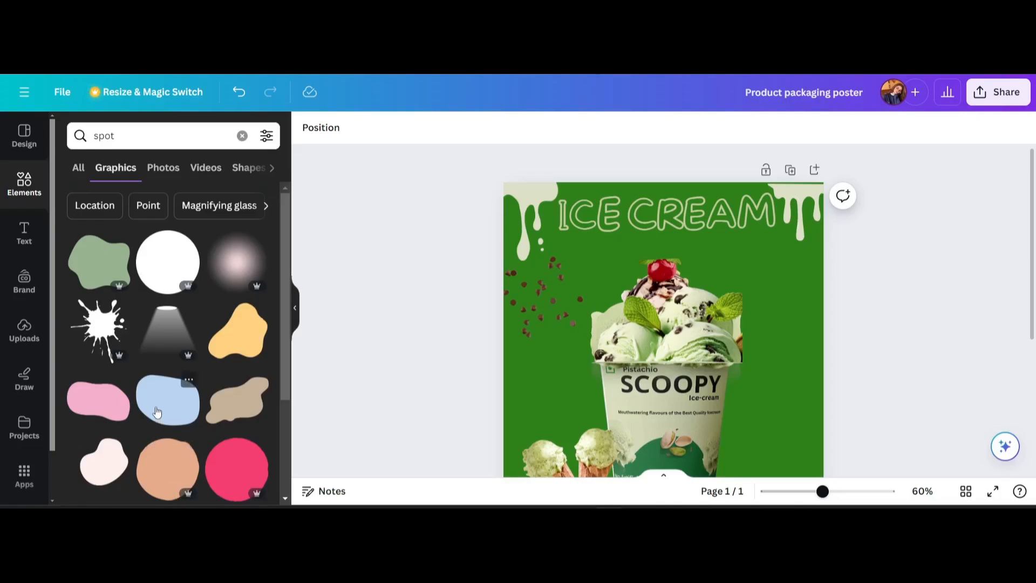
scroll(157, 412, down, 6)
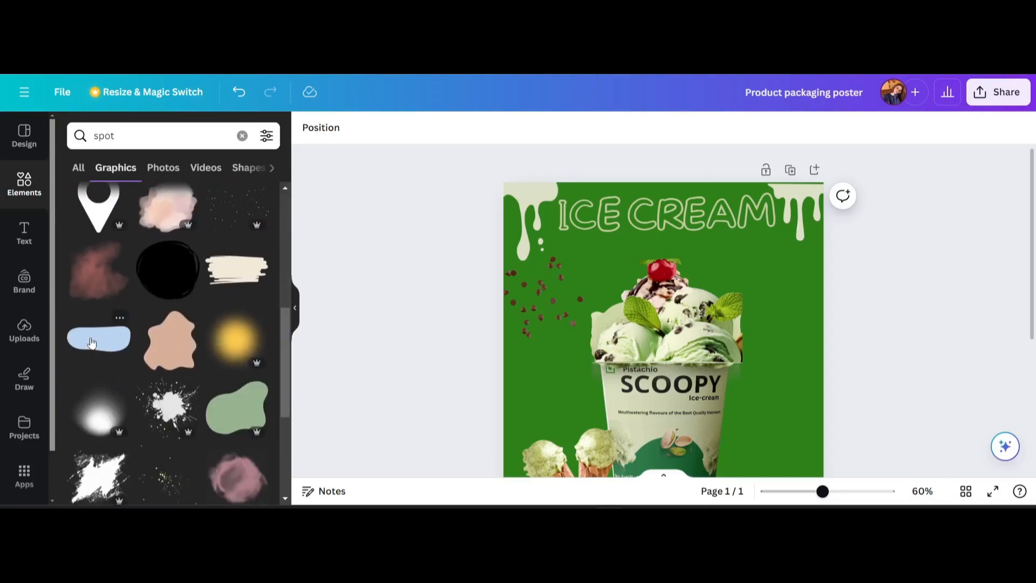
click(91, 343)
Shrink the blob, place it just below the word CREAM, and recolour it pale green
drag(627, 412, 710, 258)
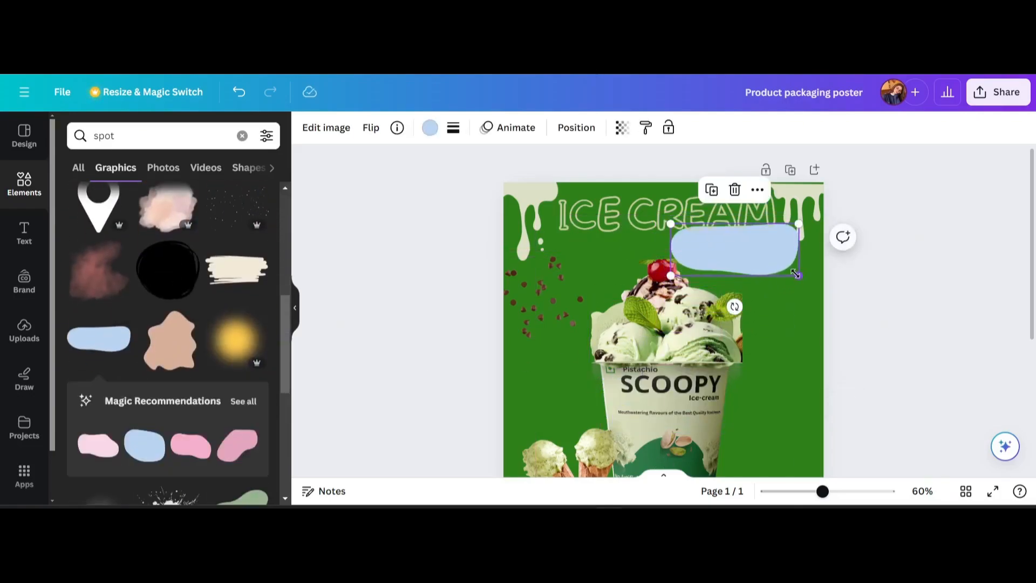
drag(796, 273, 758, 259)
drag(686, 246, 701, 255)
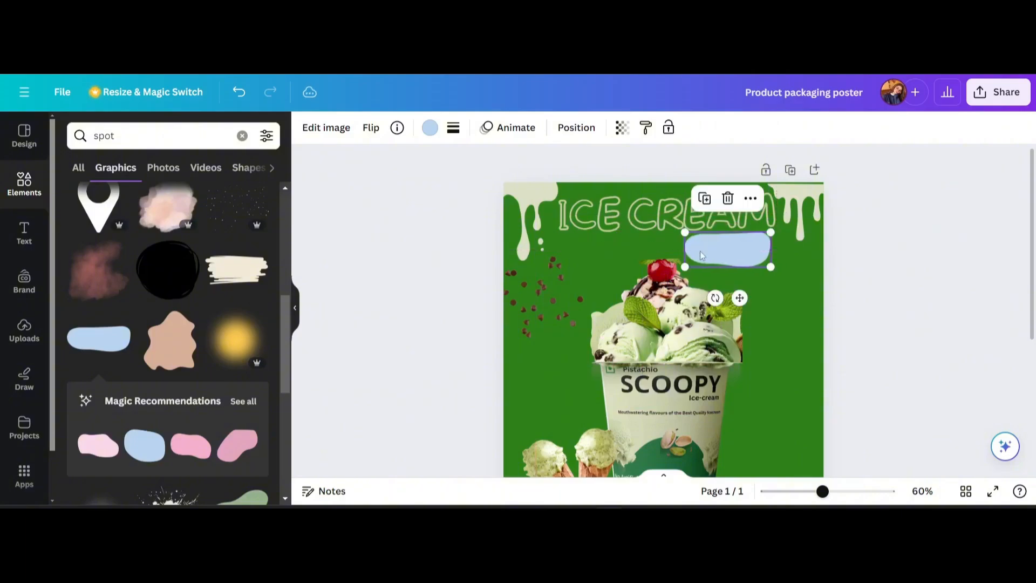
click(424, 134)
click(190, 209)
click(23, 183)
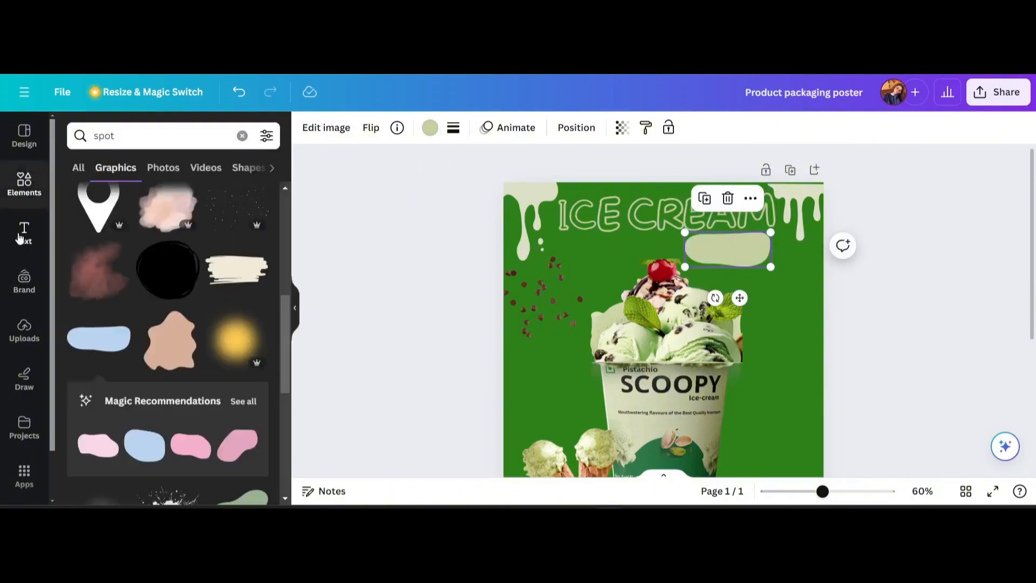
Add a widened heading reading MONG and set it in the More Sugar font
click(24, 233)
click(143, 267)
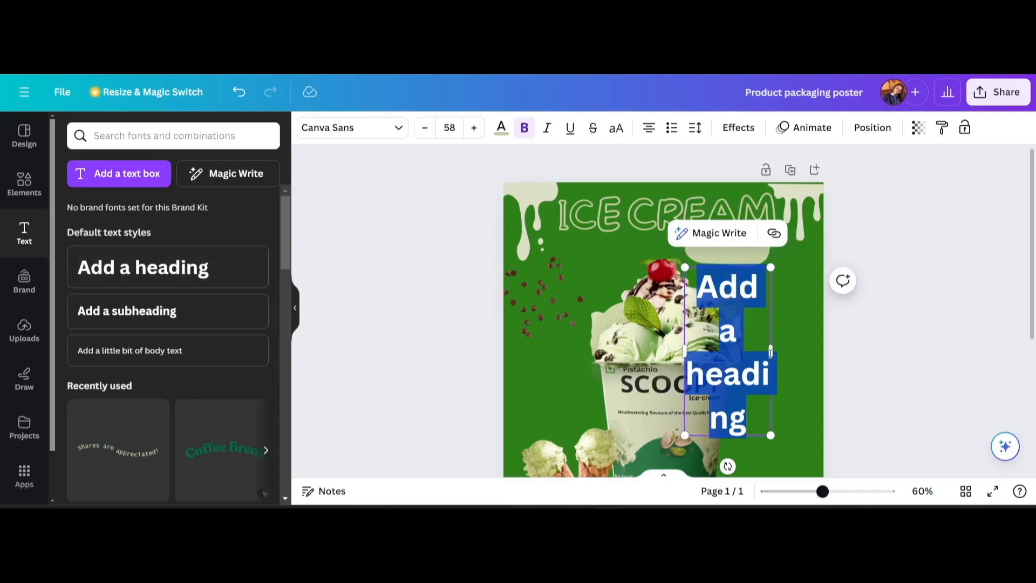
drag(770, 352, 905, 302)
text(MO)
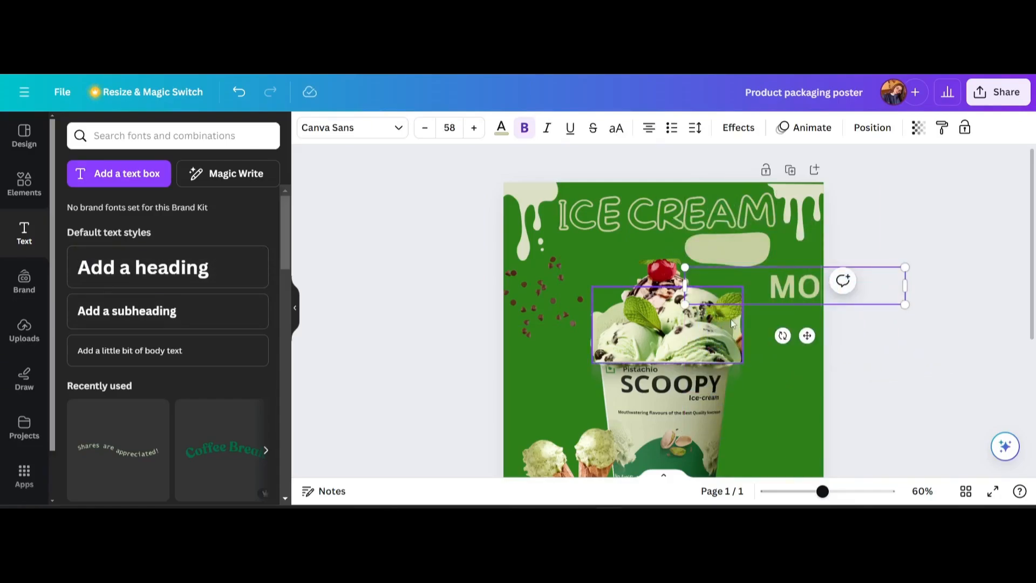
text(N)
click(351, 127)
click(138, 314)
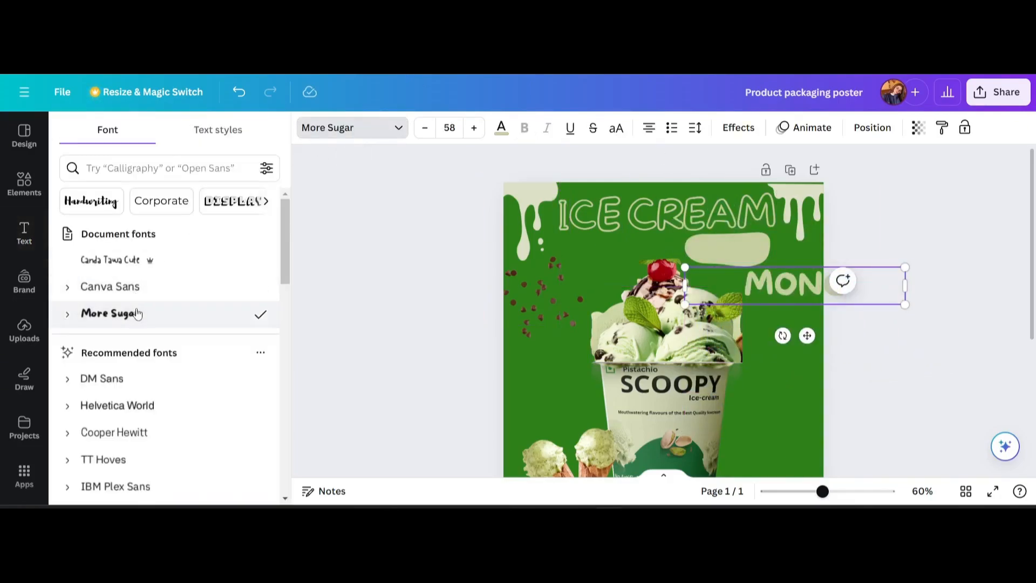
Move the MONG heading onto the pale green blob and colour its text black
drag(783, 283, 715, 248)
click(501, 127)
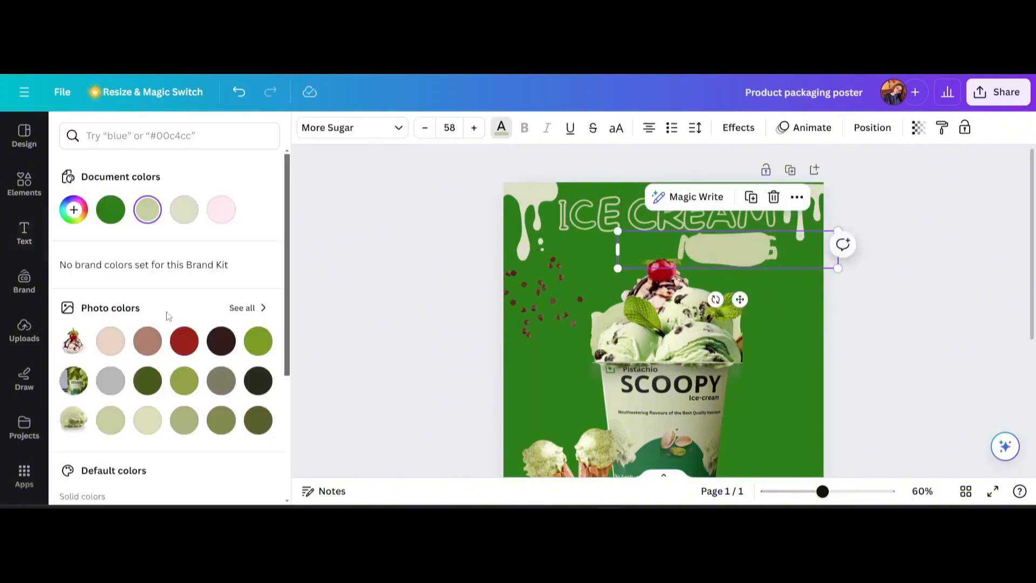
click(220, 340)
scroll(99, 216, down, 4)
click(71, 321)
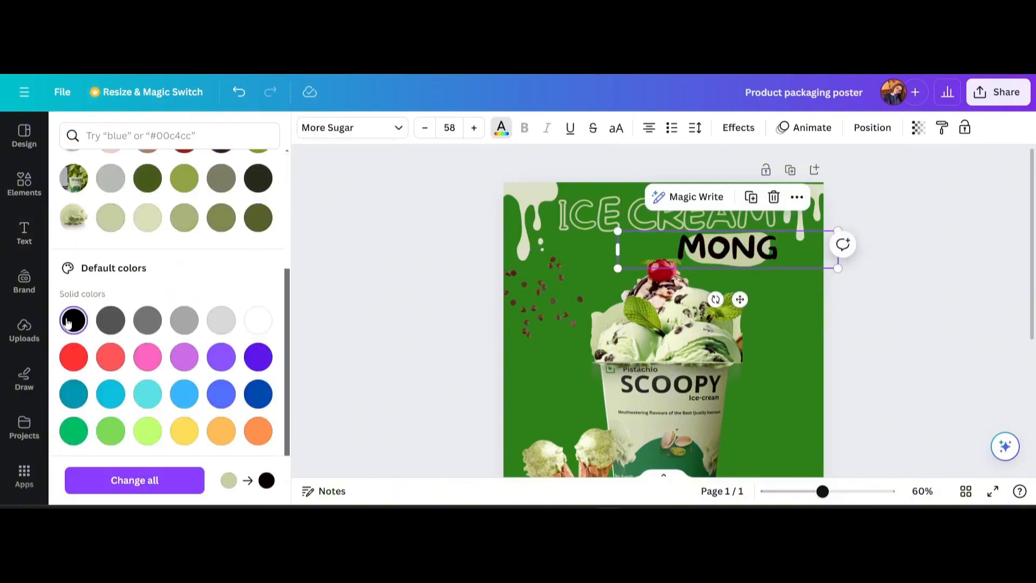
Shrink the MONG text to fit inside the blob and centre it there
double_click(732, 249)
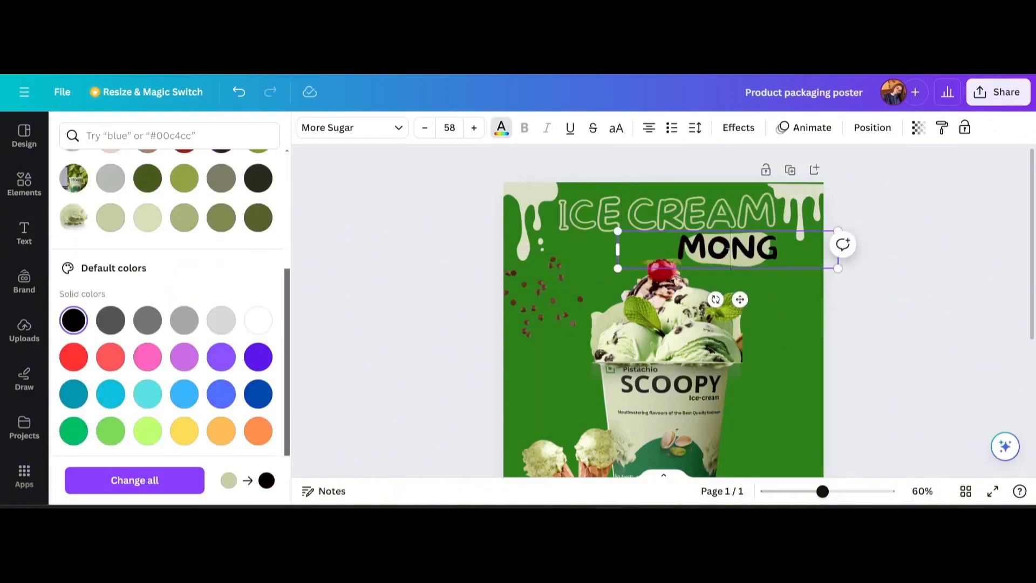
click(418, 260)
click(731, 246)
drag(838, 268, 747, 253)
drag(716, 240, 761, 246)
click(927, 316)
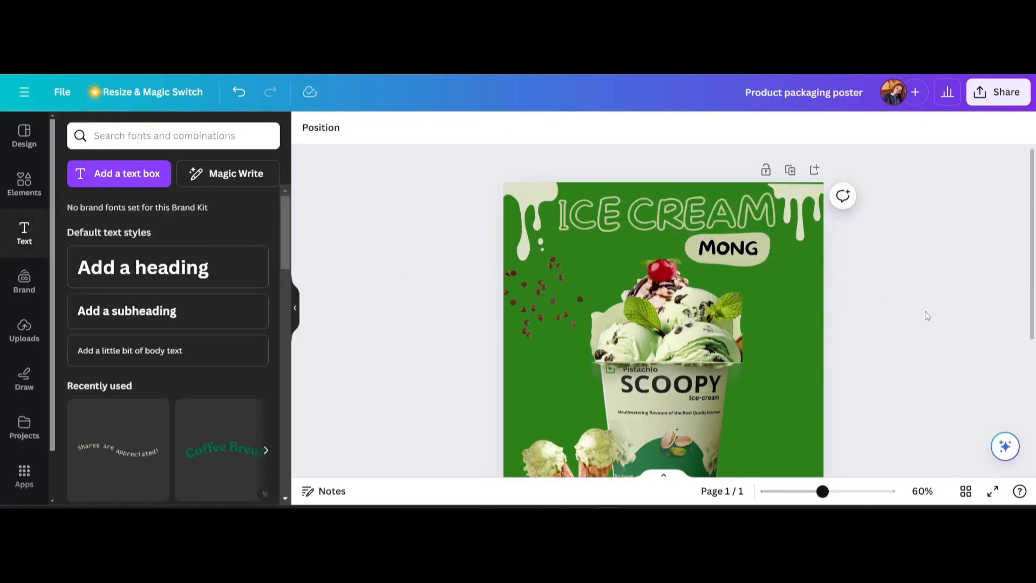
Enlarge and reposition the title letters, staggering I, C and E and closing the gap to read ICECREAM
click(565, 220)
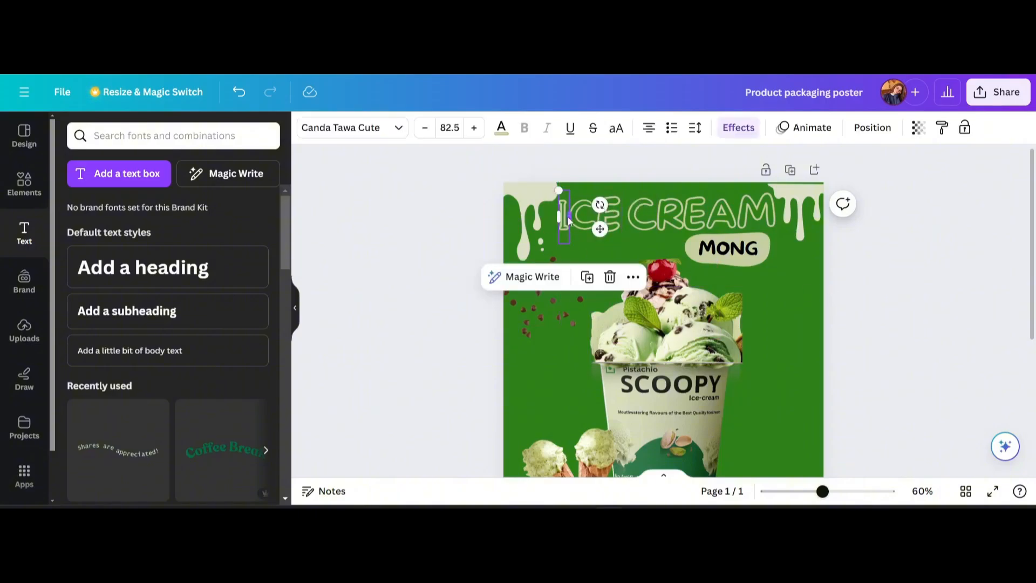
drag(558, 191, 556, 174)
drag(560, 215, 560, 224)
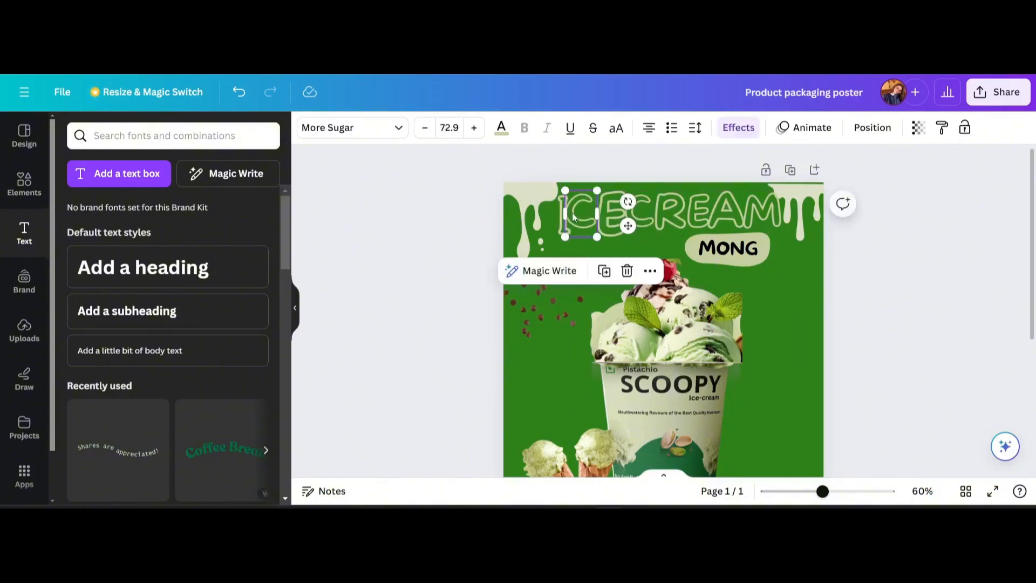
drag(580, 215, 582, 219)
click(413, 264)
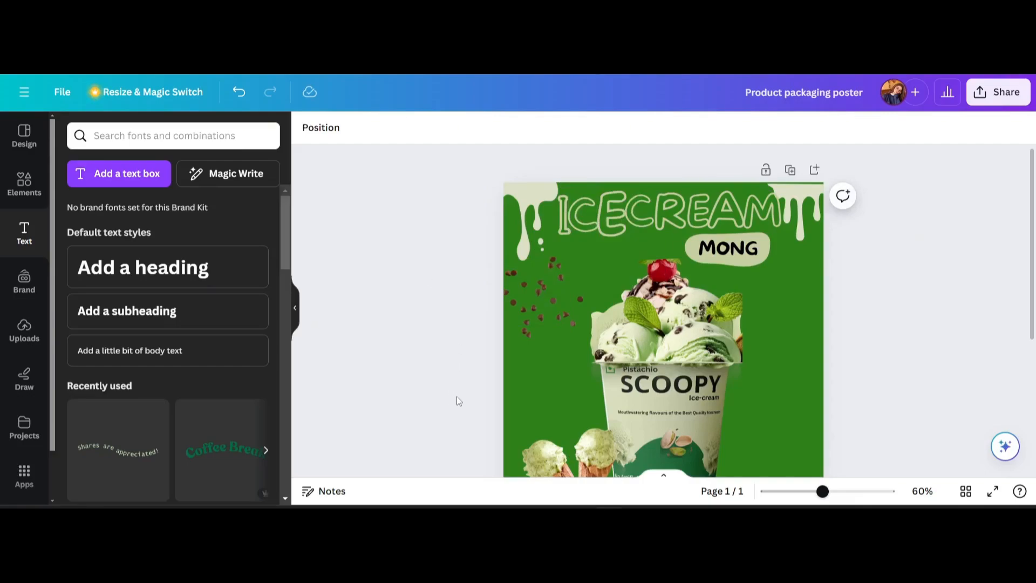
Search the elements for arrow and add the thin curved arrow graphic beside the ice cream cup
click(24, 184)
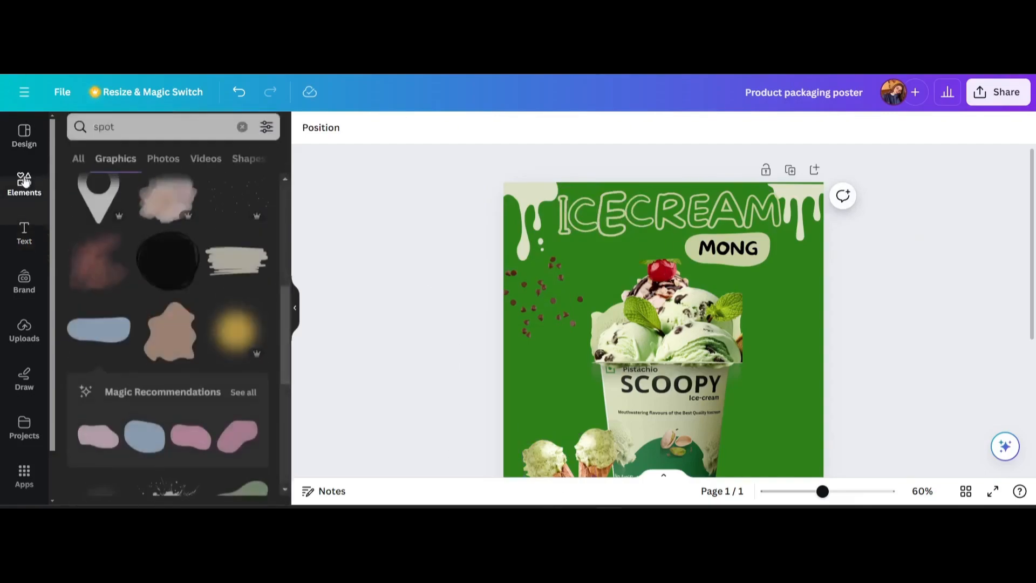
click(241, 135)
text(arrow)
key(Return)
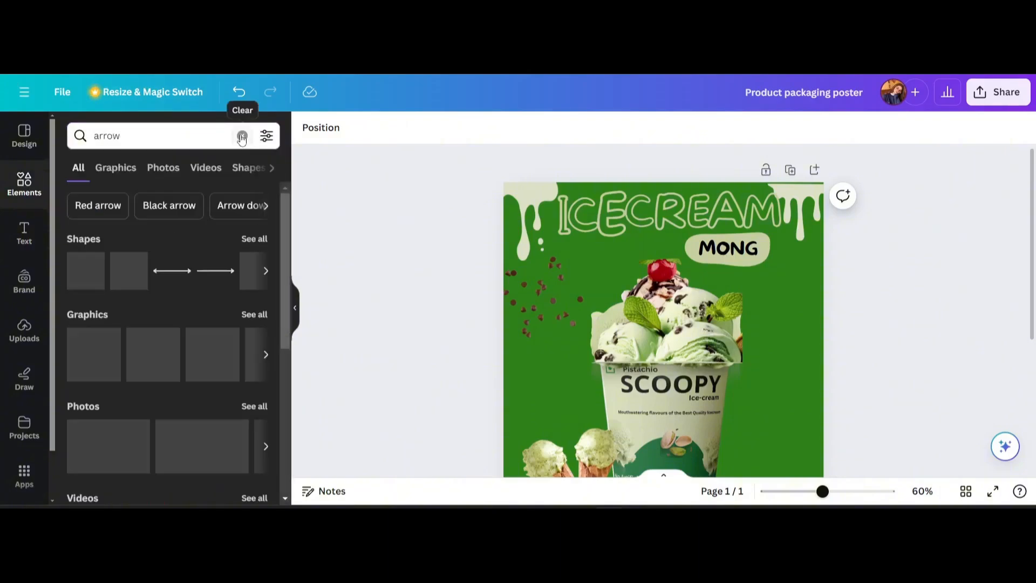
drag(93, 355, 748, 371)
Recolour the curved arrow pale green and position it at the right edge of the scoops, pointing outward
click(430, 128)
click(183, 206)
drag(780, 332, 763, 361)
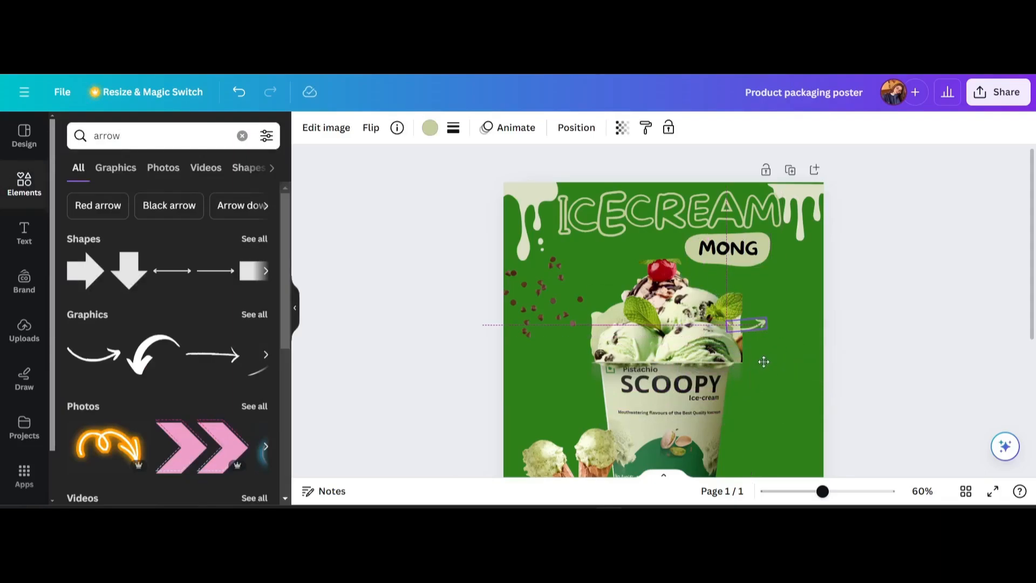
Add a subheading reading Choco chips and set it in the More Sugar font
click(23, 232)
click(169, 308)
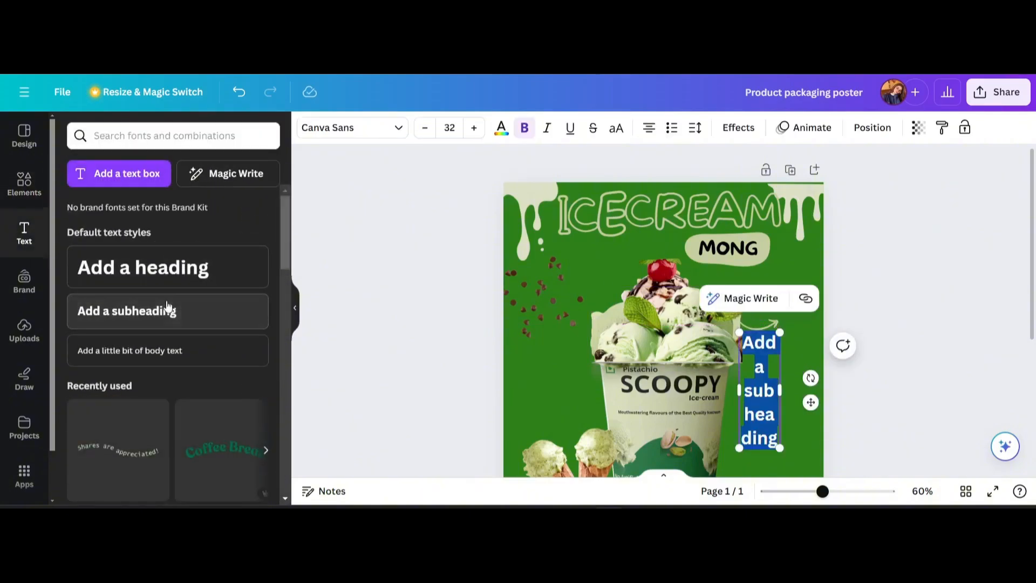
text(Choco chips)
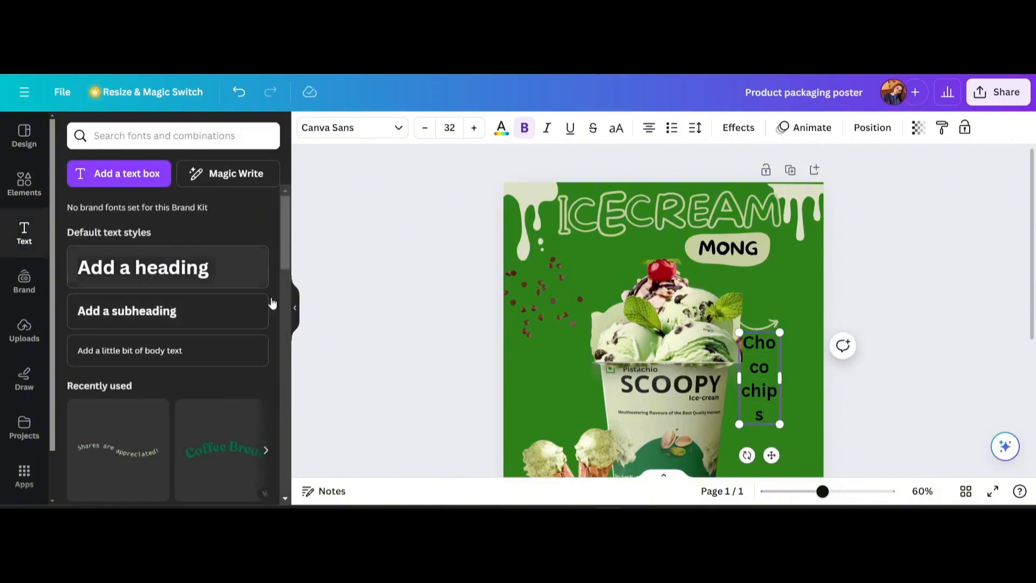
click(338, 127)
click(231, 310)
Resize the Choco chips label to two lines at size 21.4 and place it at the arrow's tip
drag(780, 365, 797, 317)
drag(774, 303, 790, 317)
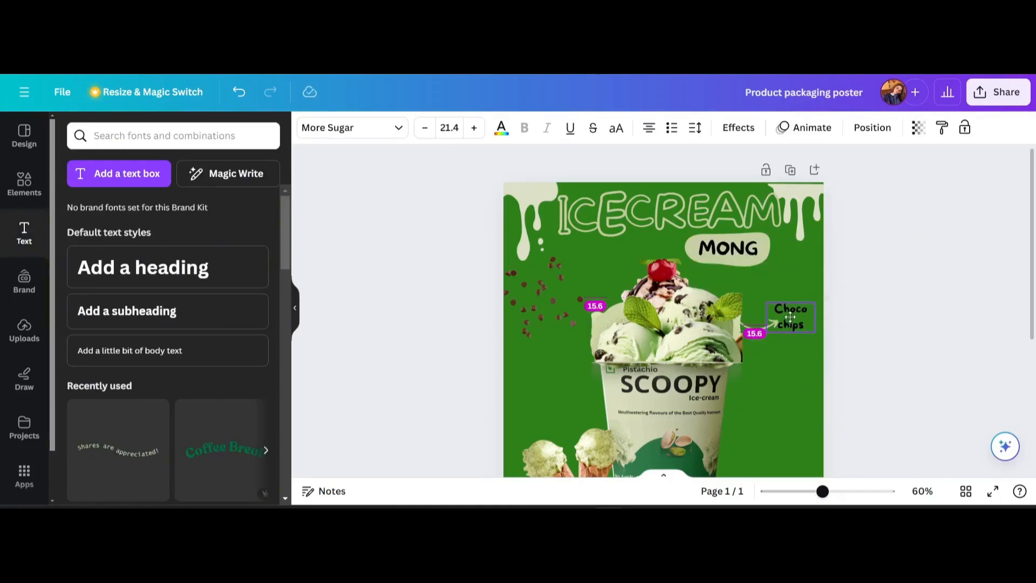
click(924, 346)
Search the elements for pistachio and add the photo of an opened pistachio with its shell halves
scroll(924, 345, down, 3)
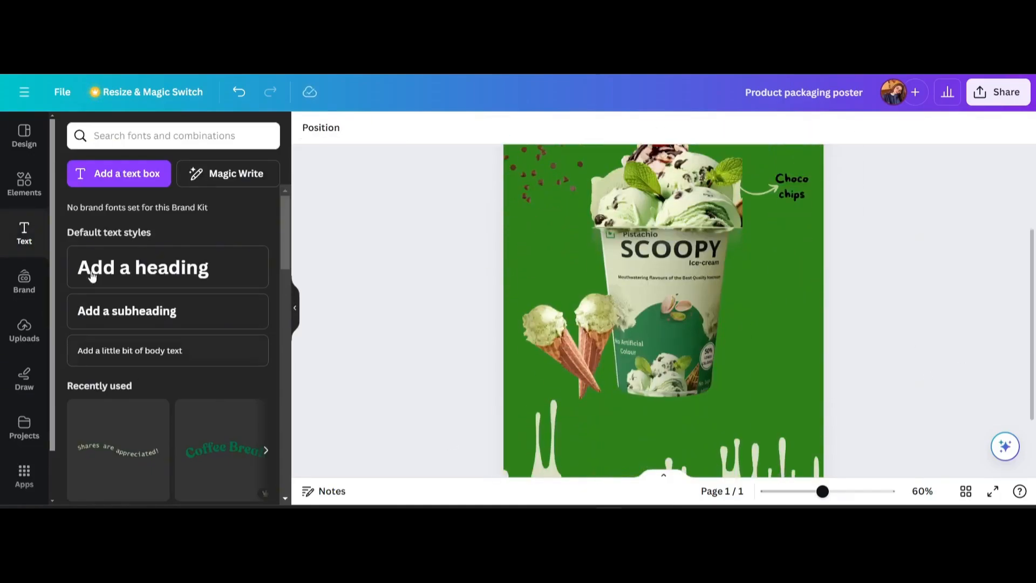
click(24, 182)
click(240, 135)
text(pistachio)
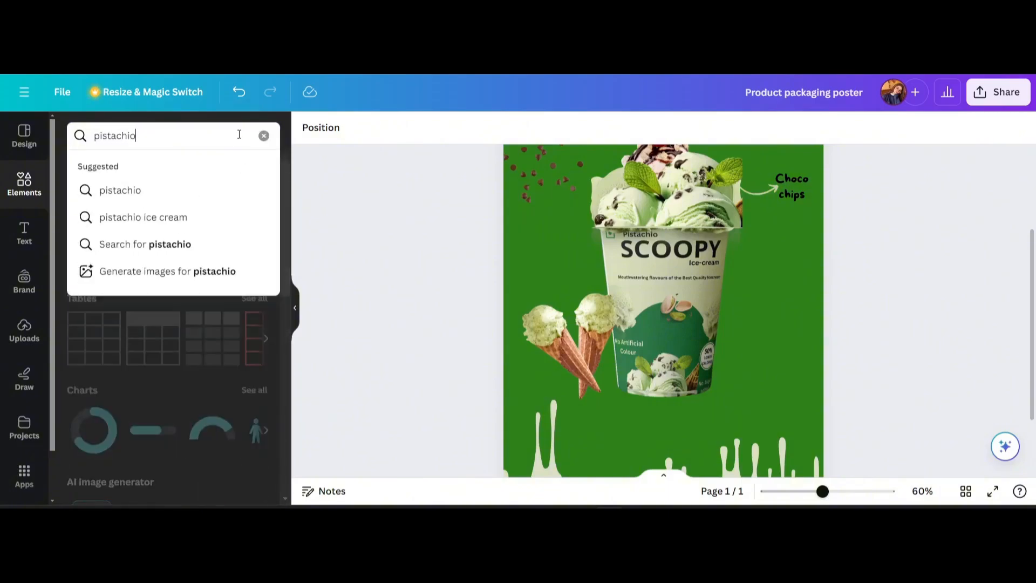
key(Return)
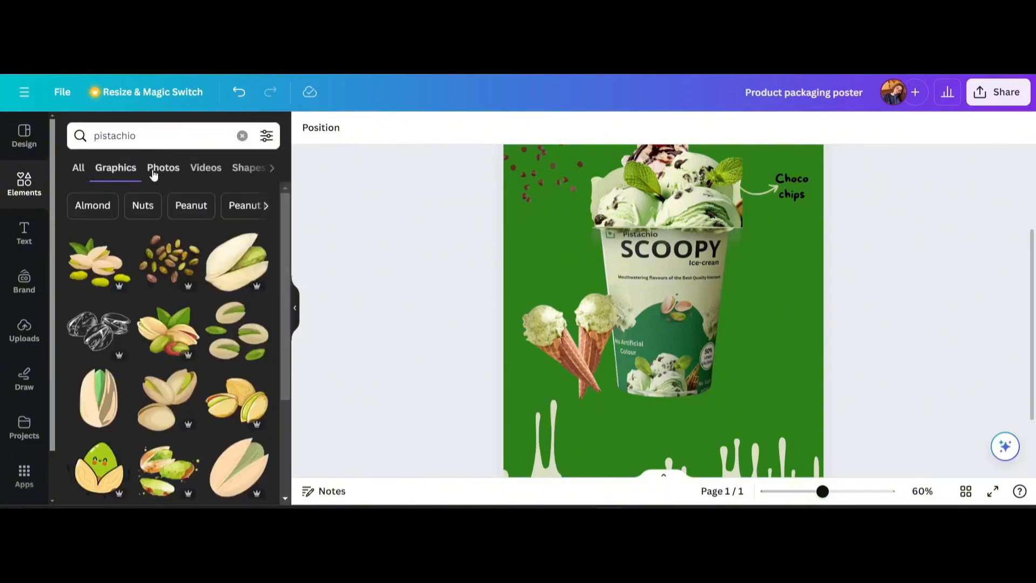
click(157, 171)
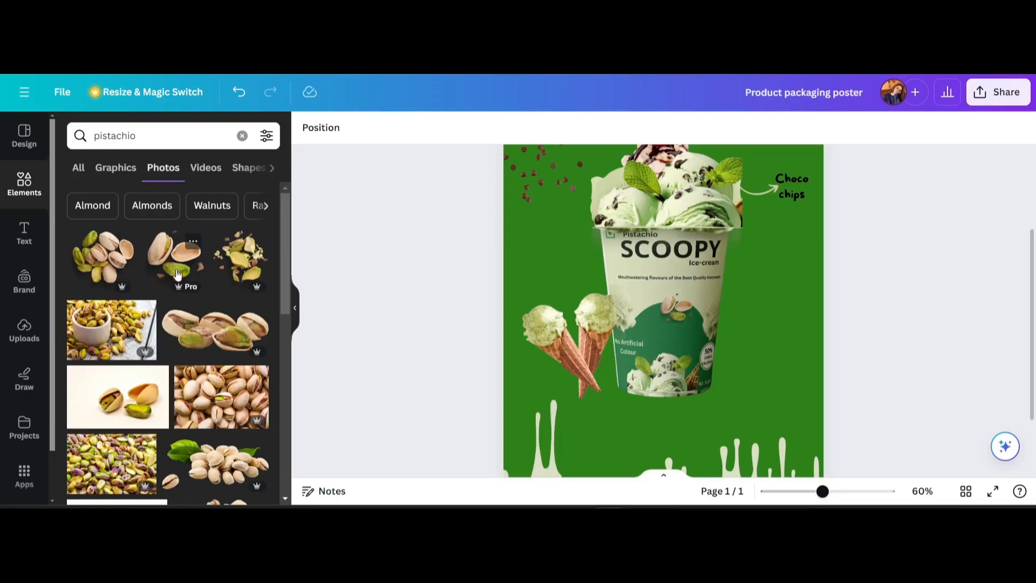
click(153, 263)
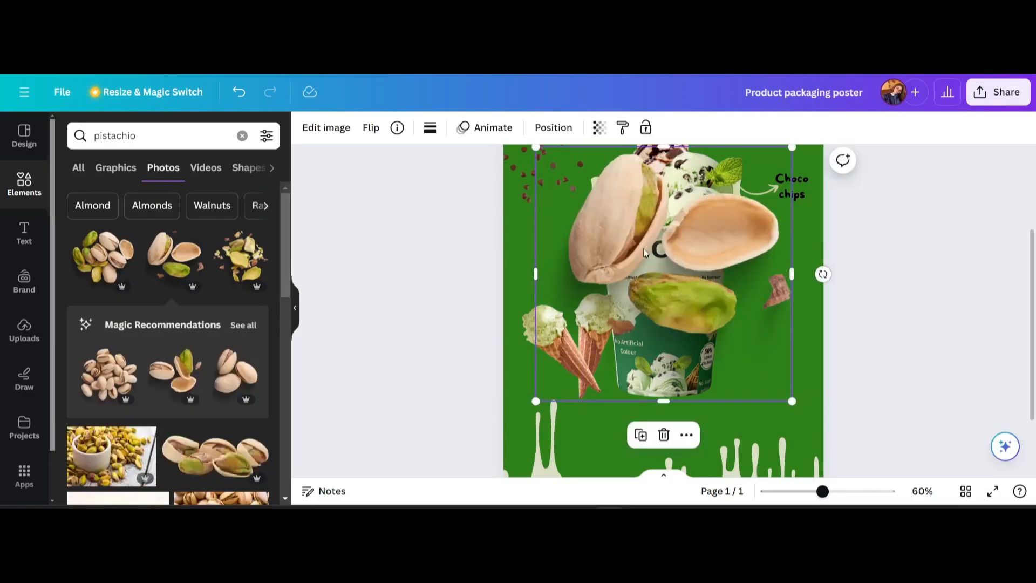
Shrink the pistachio photo and arrange it with a flipped copy side by side at the base of the ice cream cup
drag(664, 273, 694, 351)
drag(564, 224, 650, 377)
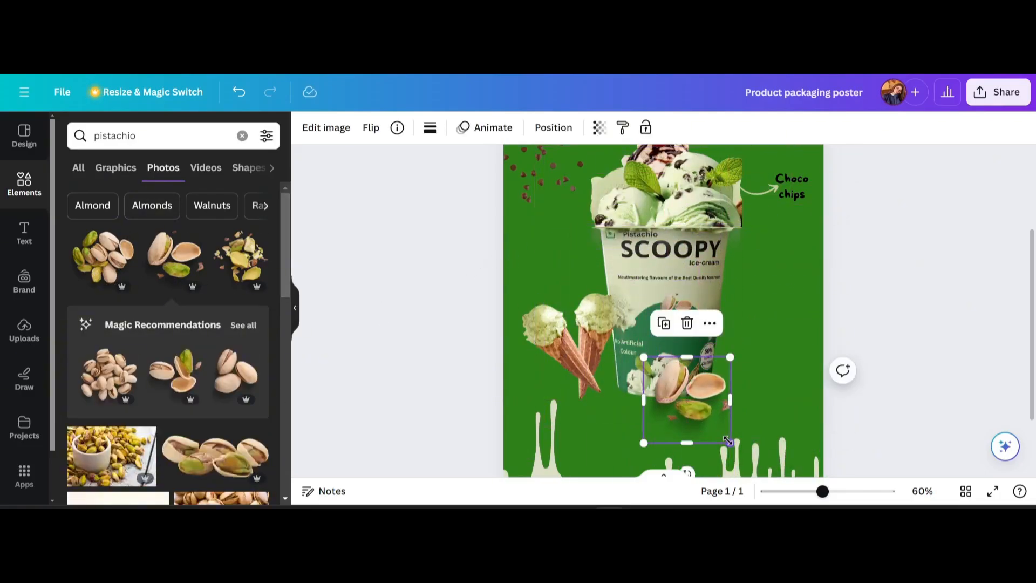
drag(729, 442, 680, 402)
click(370, 127)
click(417, 162)
click(698, 394)
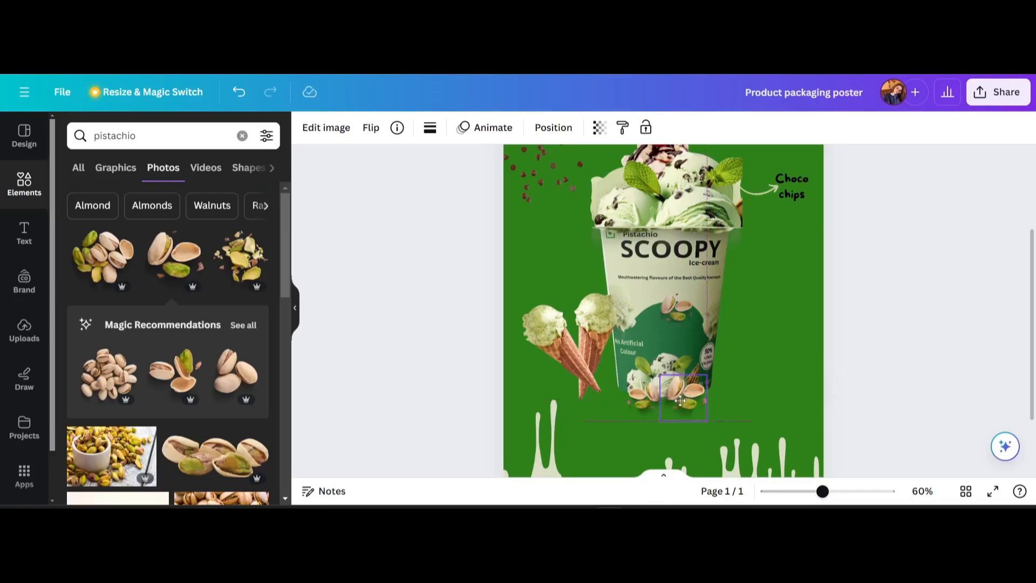
Search the elements for choco chips and add the graphic of large falling chocolate chips
click(242, 135)
text(c)
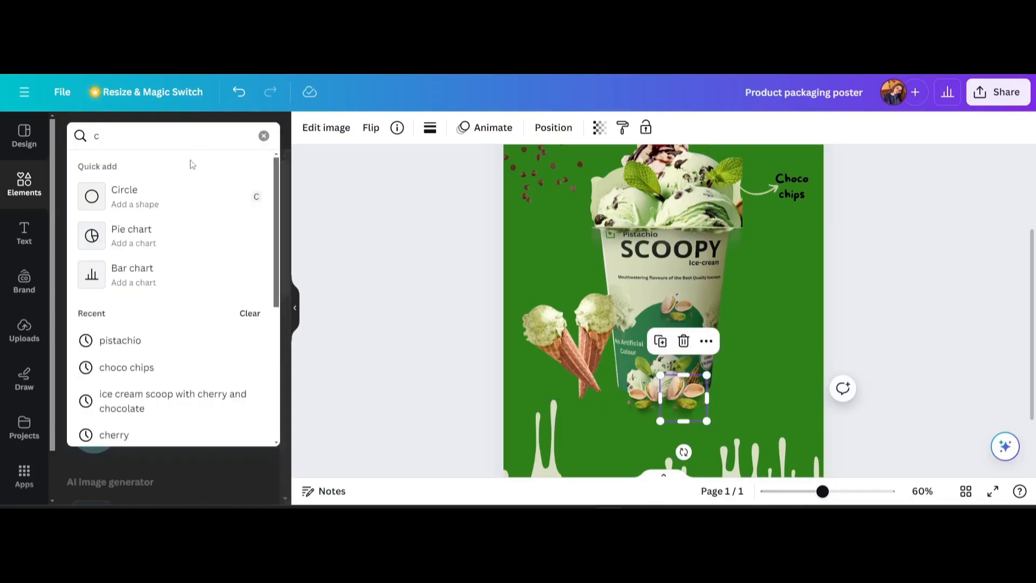
text(hoc)
click(194, 202)
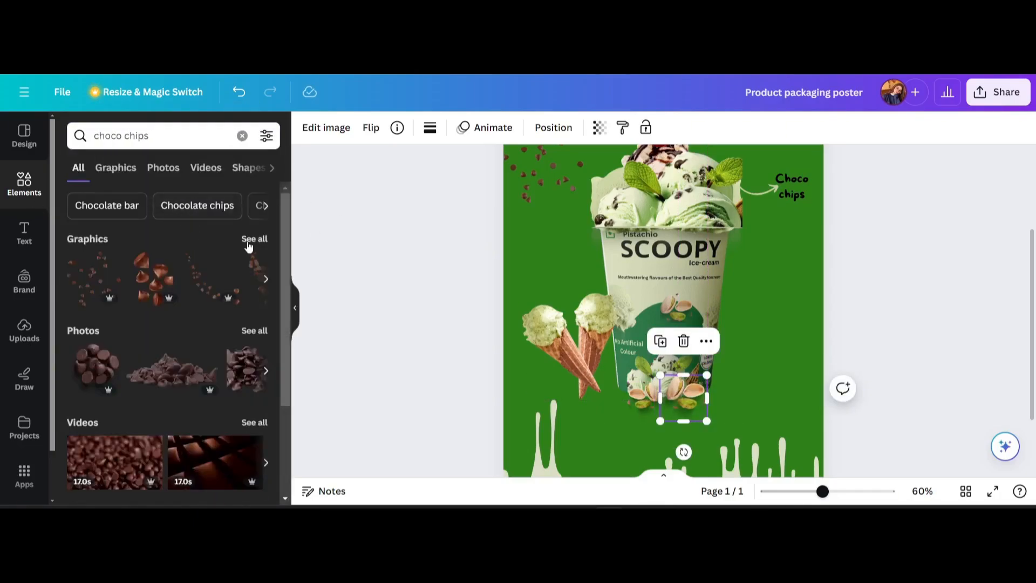
click(251, 239)
scroll(178, 389, down, 10)
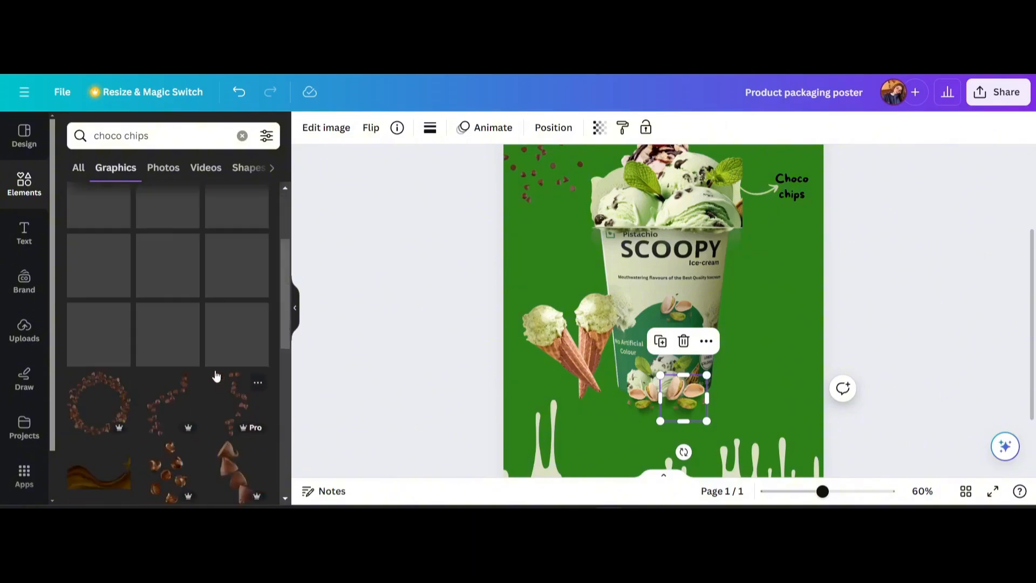
scroll(130, 252, up, 10)
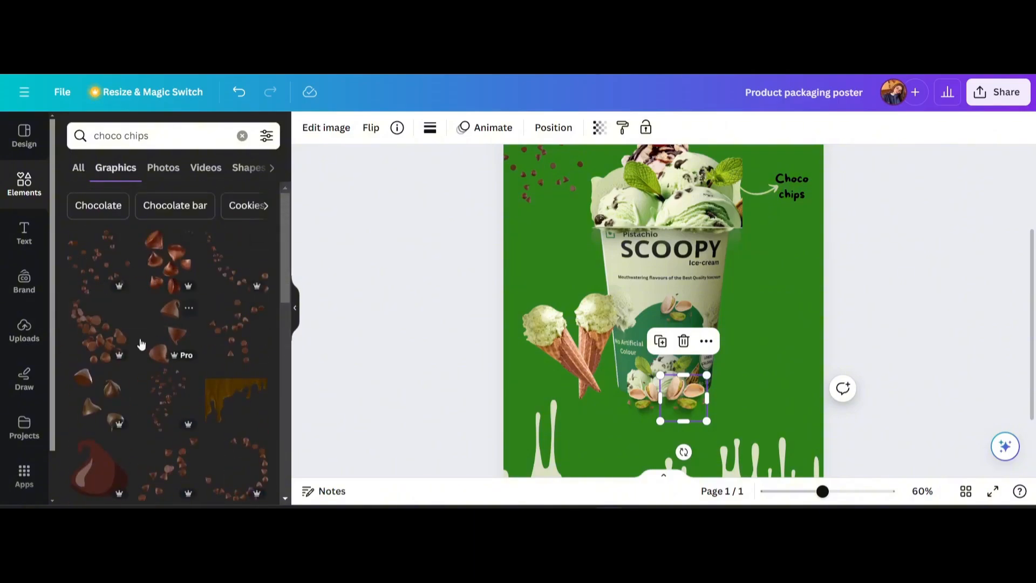
click(163, 275)
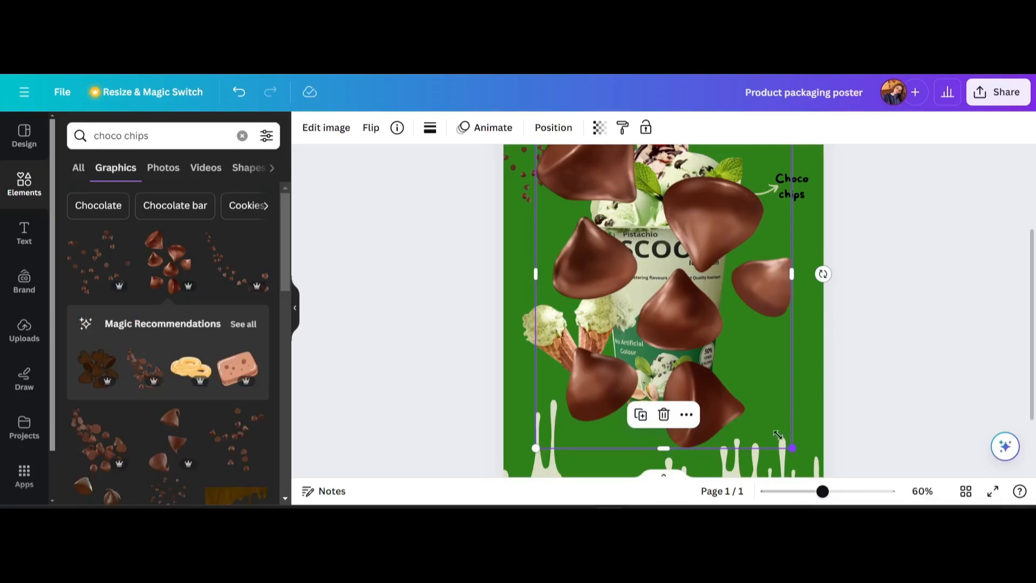
Shrink and tilt the large chocolate chips, place them at the cup's lower right edge and send them one layer backward
drag(778, 434, 726, 393)
drag(720, 437, 691, 430)
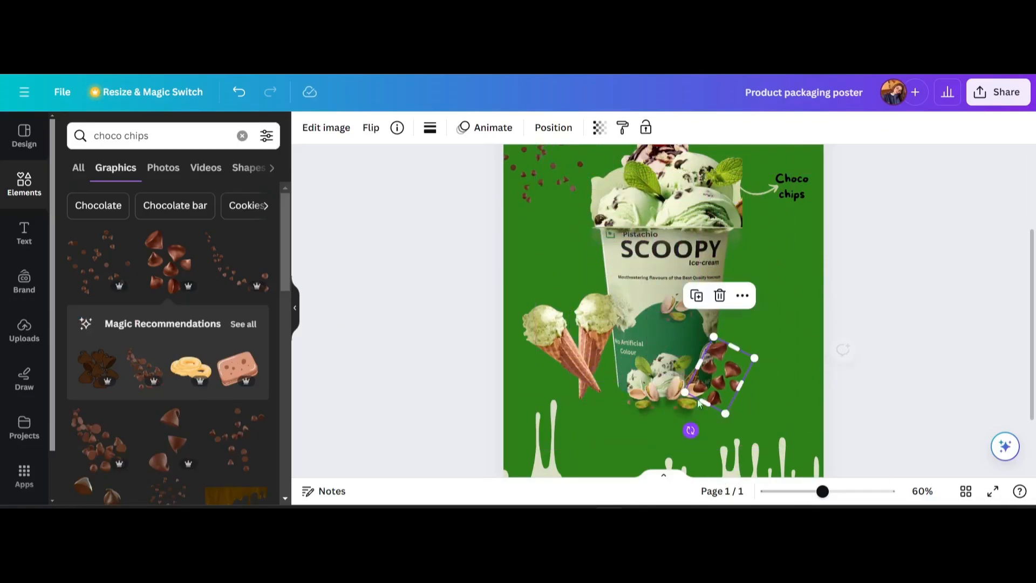
click(743, 295)
mouse_move(795, 206)
click(633, 265)
click(819, 340)
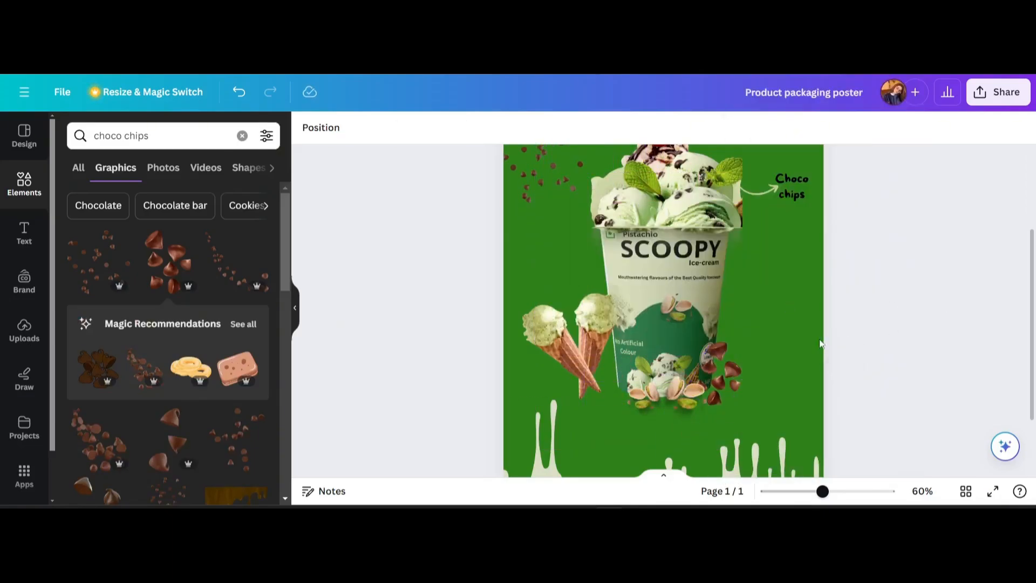
Send the large chocolate chips to the back so they sit behind the cup
click(721, 372)
click(724, 296)
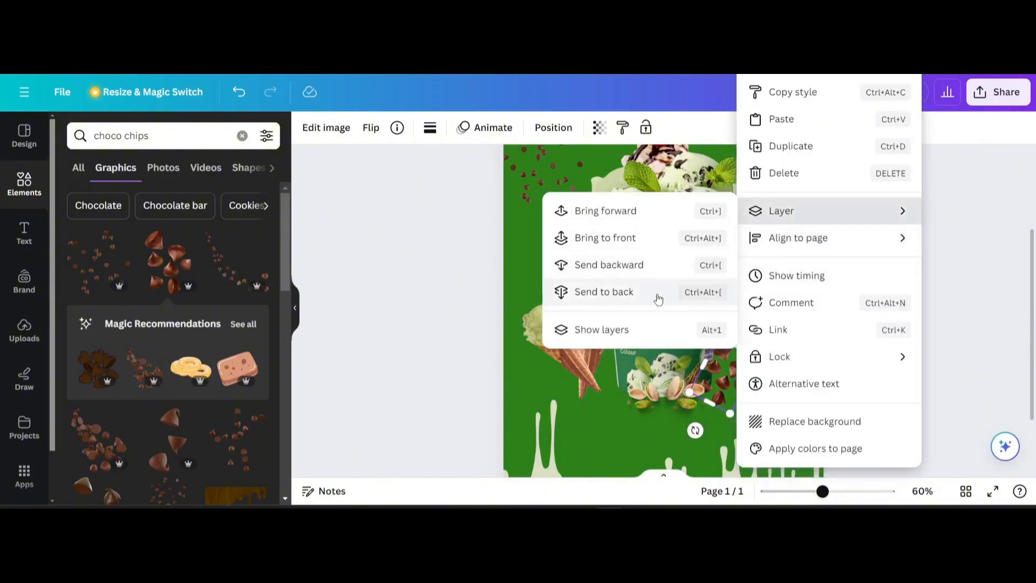
click(657, 292)
click(599, 127)
Add the headings BUY and GET and stack them to the right of the cup's lower half
click(464, 305)
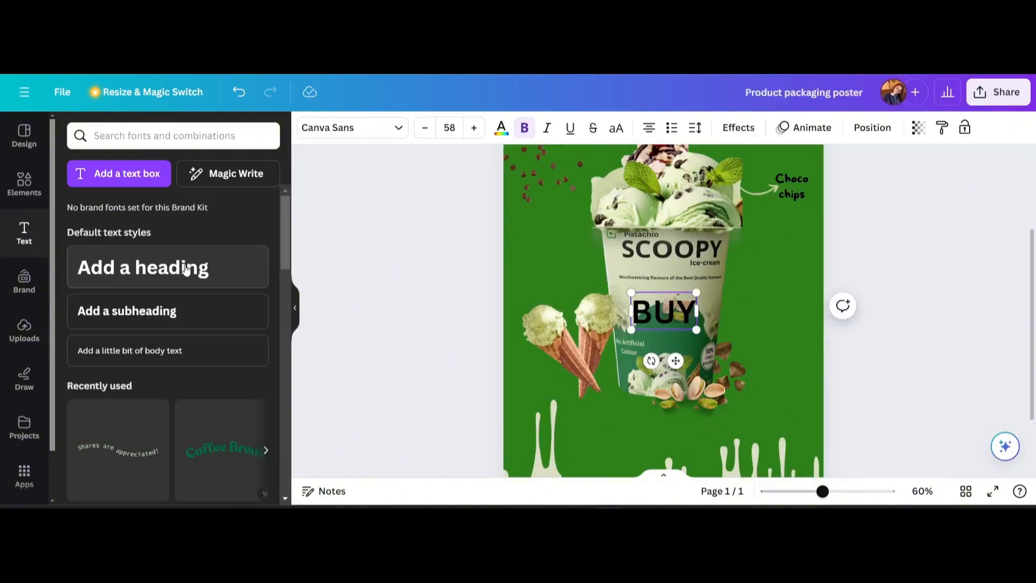
click(397, 243)
drag(666, 312, 762, 315)
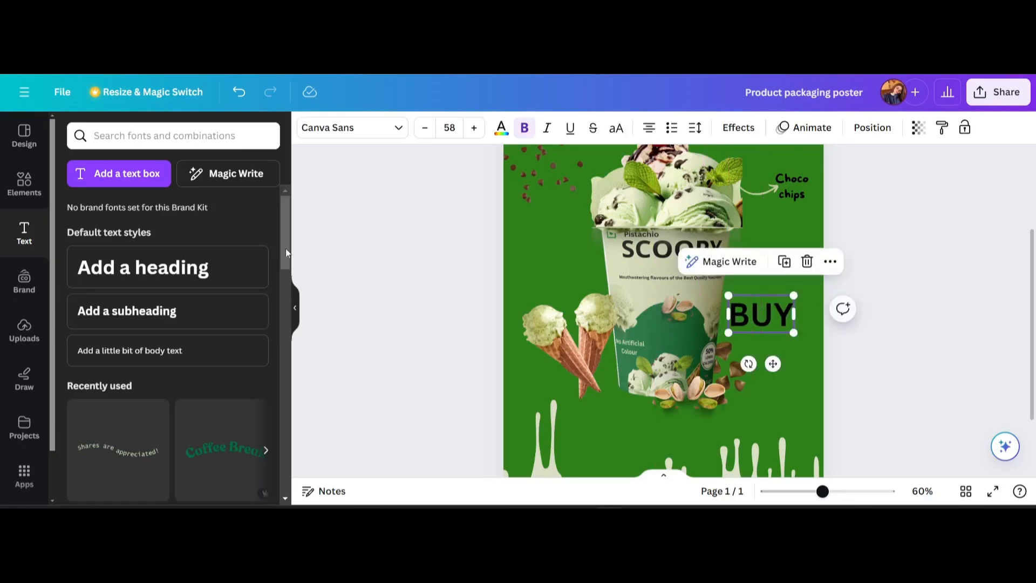
click(168, 279)
text(DE)
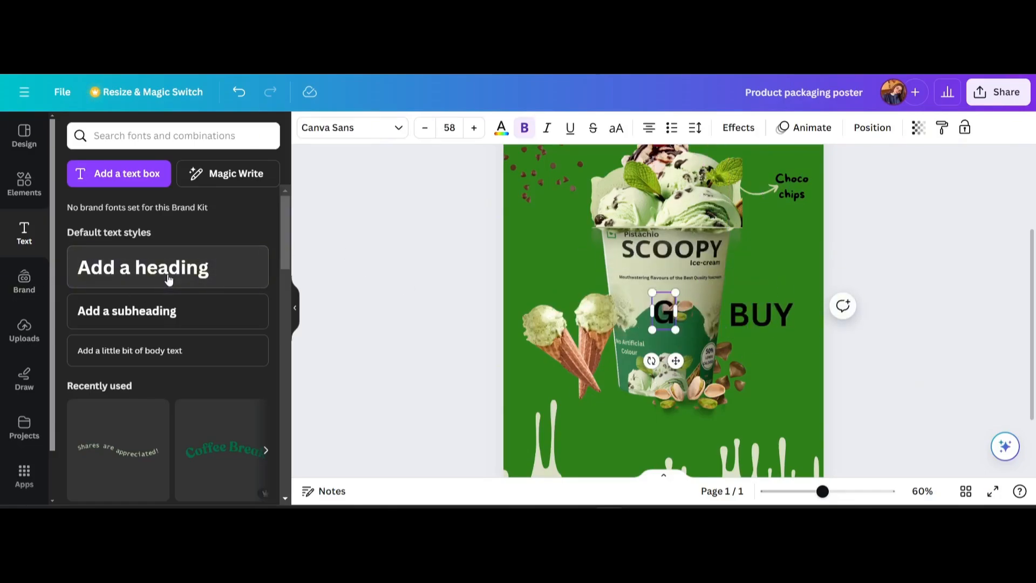
text(ET)
drag(691, 324, 772, 348)
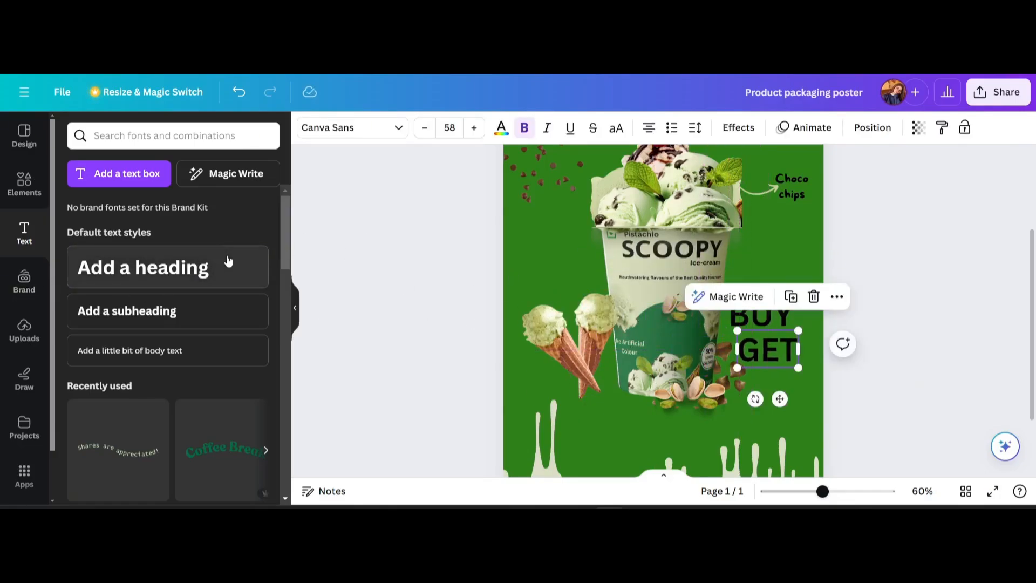
Add a heading reading FREE and set it in the More Sugar font
click(226, 263)
text(FREE)
click(360, 126)
click(135, 319)
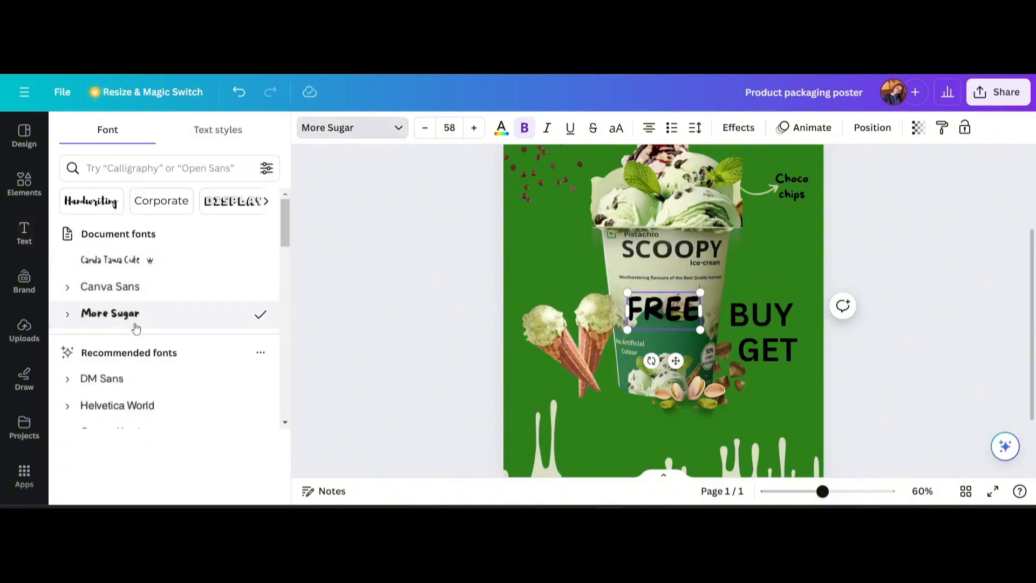
Resize GET to 50.6 and recolour it pale green, and place FREE beneath it at size 38.4
click(294, 306)
click(346, 310)
drag(522, 322, 658, 385)
click(629, 315)
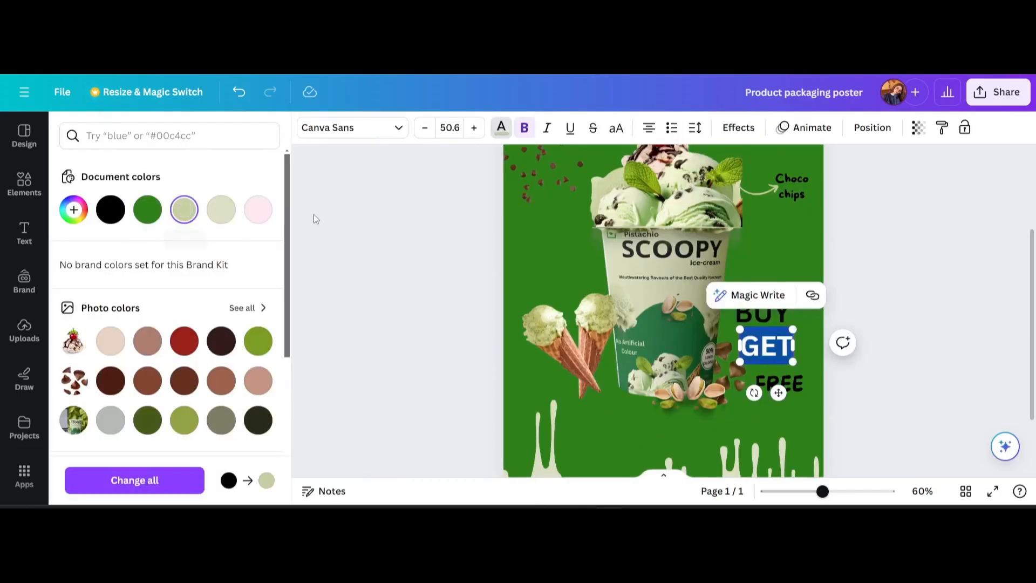
click(316, 218)
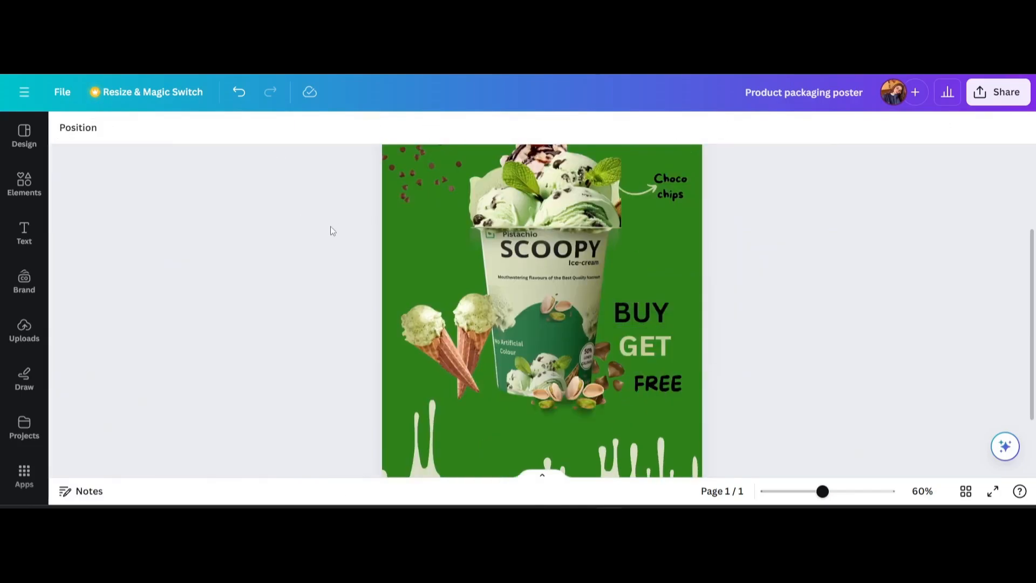
drag(653, 393, 660, 383)
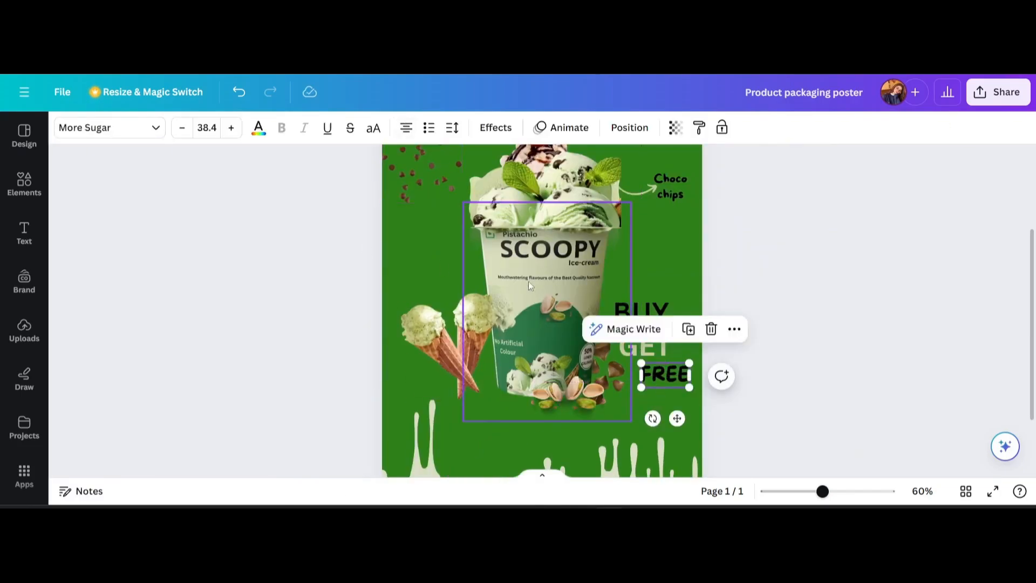
click(335, 281)
Add a heading reading 1, enlarge it to size 92 and place it to the right of BUY and GET
click(24, 233)
click(191, 257)
text(1)
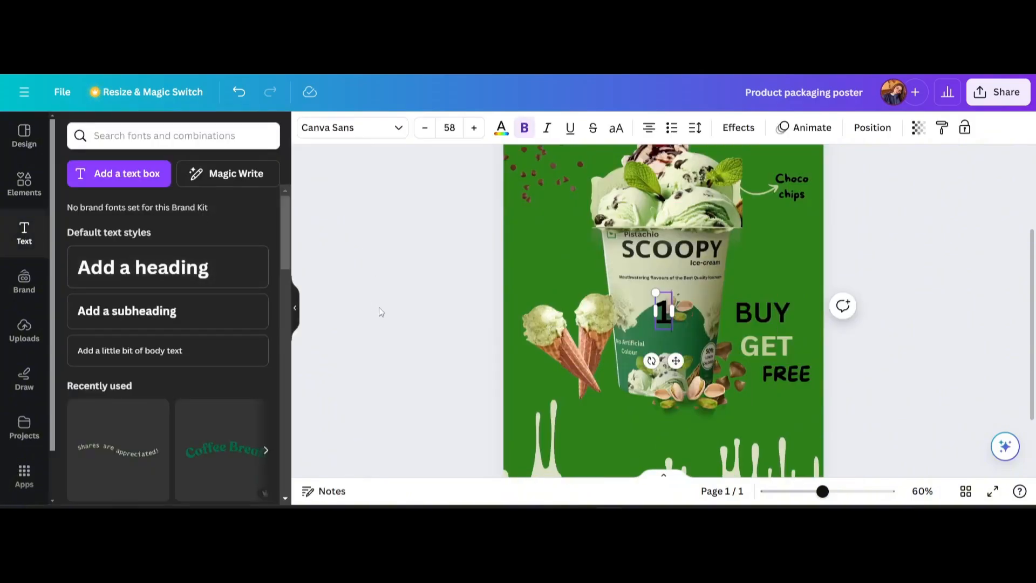
drag(664, 307, 781, 270)
drag(800, 310, 812, 345)
drag(807, 313, 814, 324)
Recolour the large numeral 1 pale green
click(339, 128)
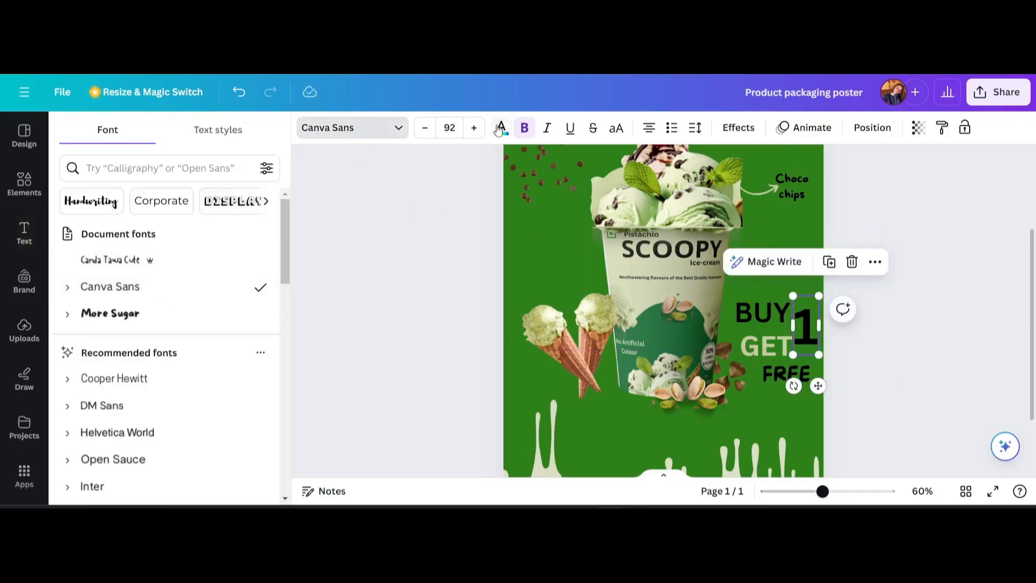
click(501, 127)
click(184, 210)
Try the More Sugar font on the numeral 1 and return it to Canva Sans
click(390, 134)
click(130, 313)
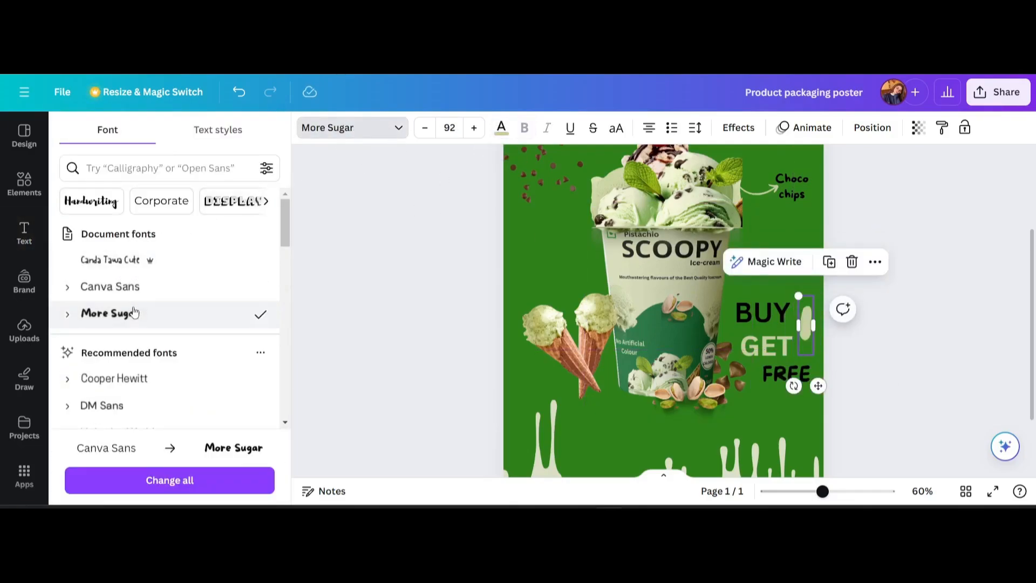
click(122, 291)
click(430, 224)
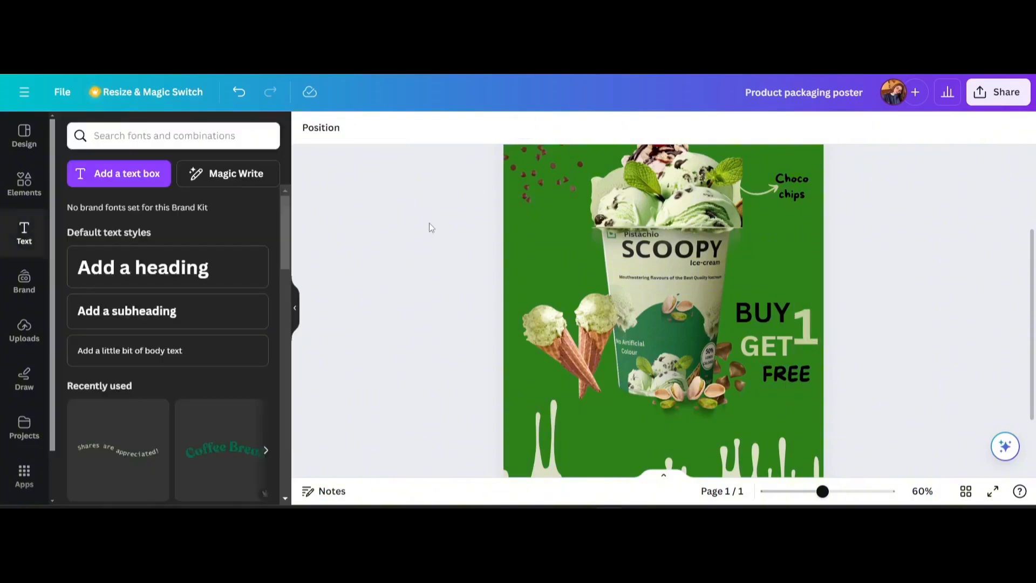
Shift GET slightly left and move FREE up closer beneath it to tighten the offer text
click(788, 342)
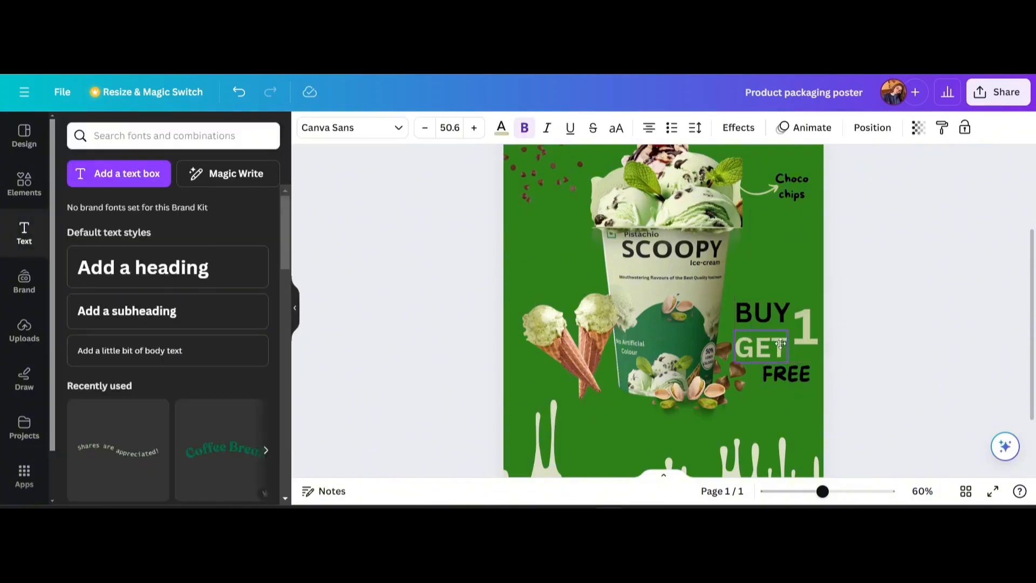
click(788, 371)
click(910, 307)
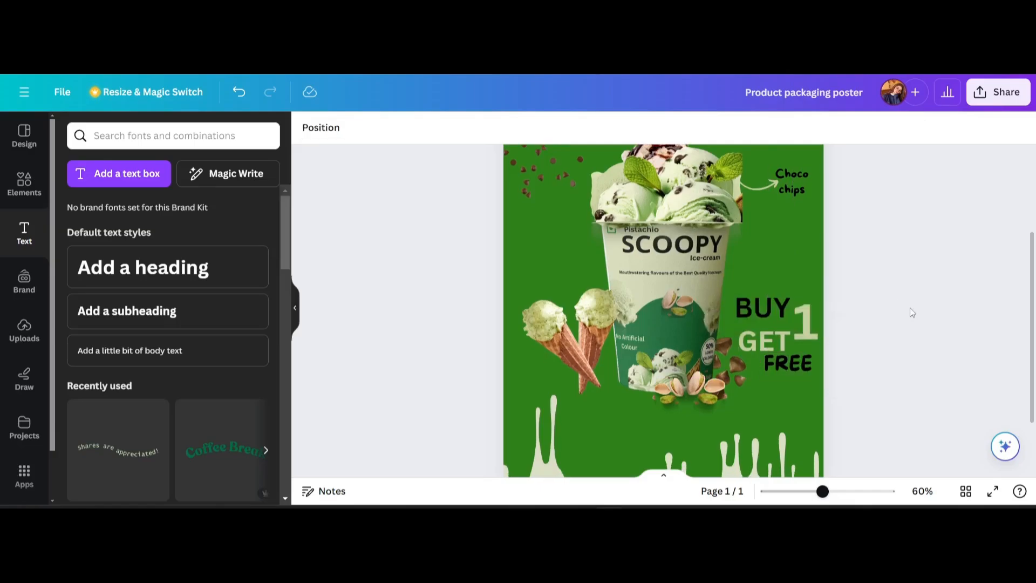
Move the upper right cream drip slightly outward, away from the end of the ICE CREAM title
scroll(899, 302, up, 3)
scroll(899, 302, down, 2)
drag(822, 491, 812, 491)
click(767, 182)
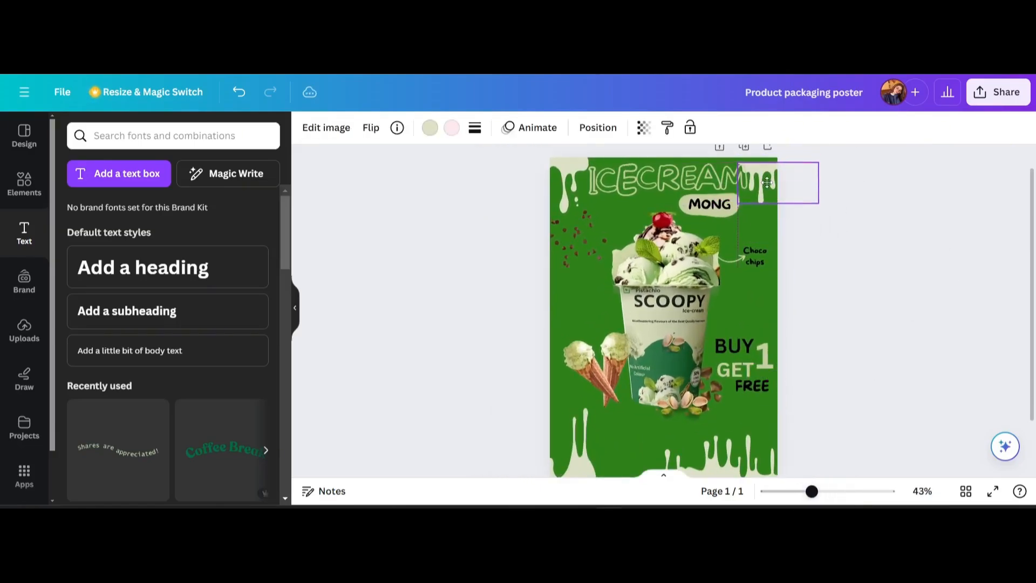
drag(767, 180, 777, 178)
click(778, 342)
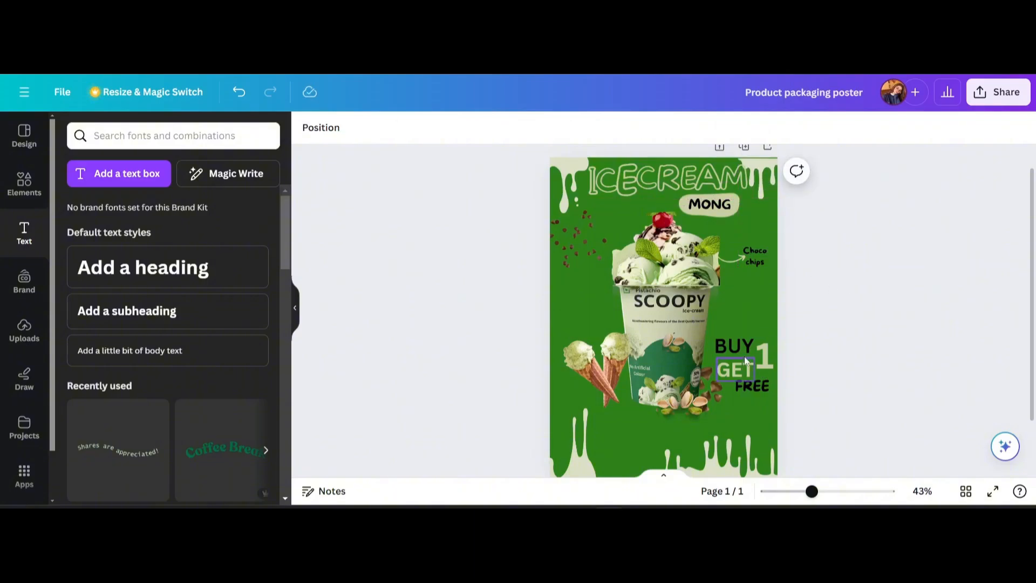
Search the elements for mint leaves and place small leaf graphics above the cones and beside the chocolate chips at the cup's base
click(24, 183)
click(141, 136)
text(mib)
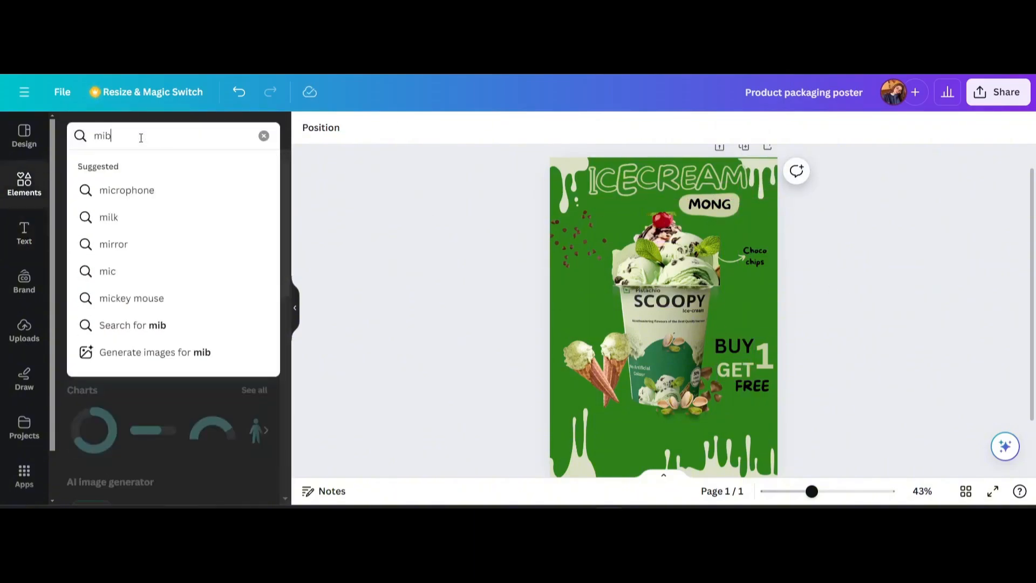
text(t leaves)
key(Return)
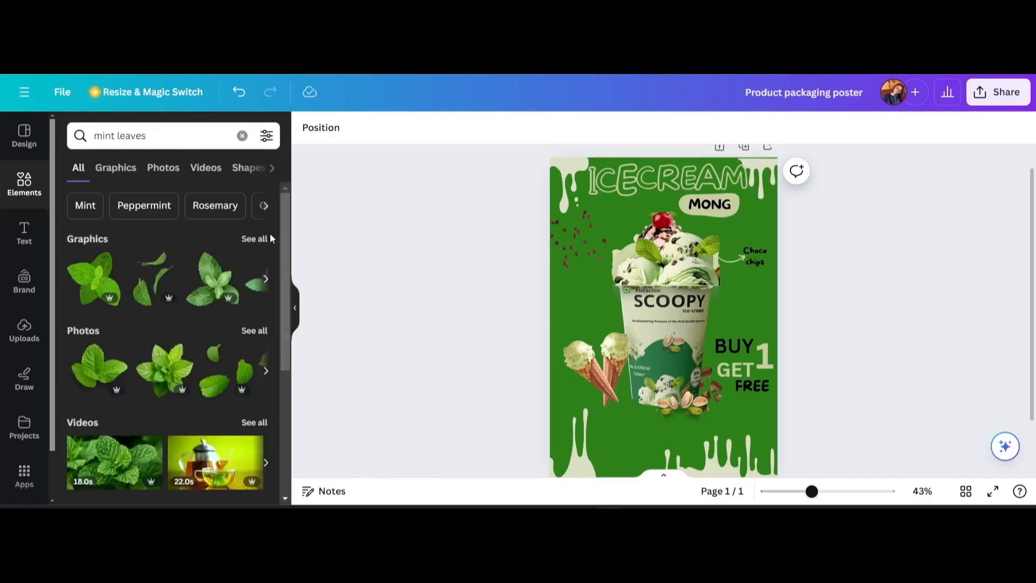
click(253, 238)
drag(717, 340, 678, 379)
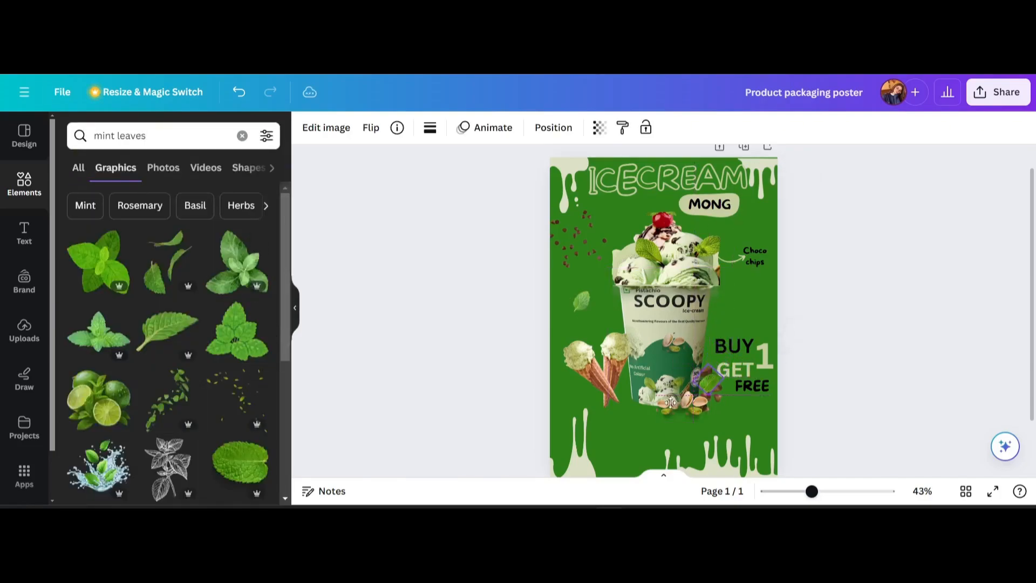
click(847, 288)
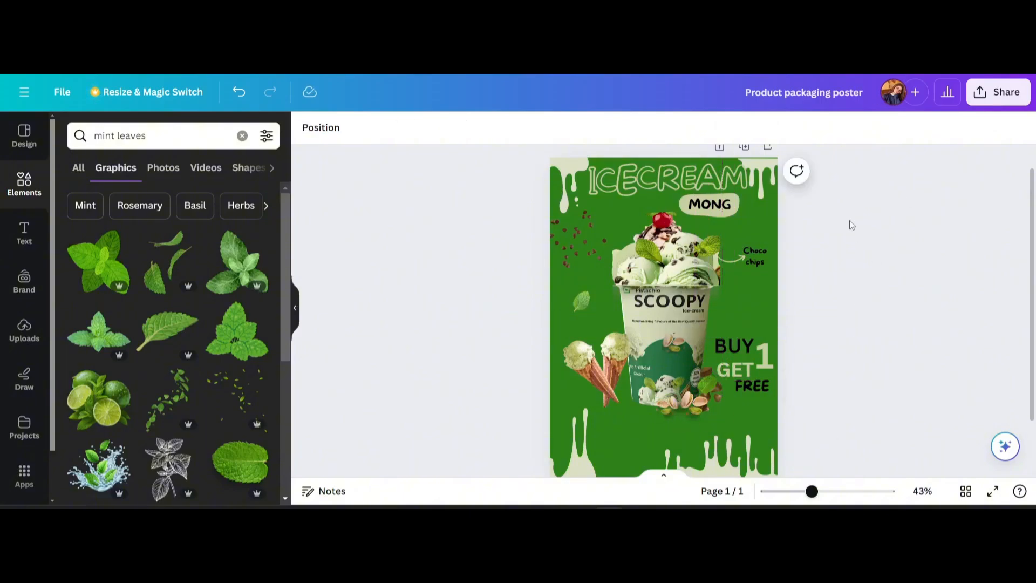
Download the poster as a PNG at size 1
click(997, 92)
click(810, 449)
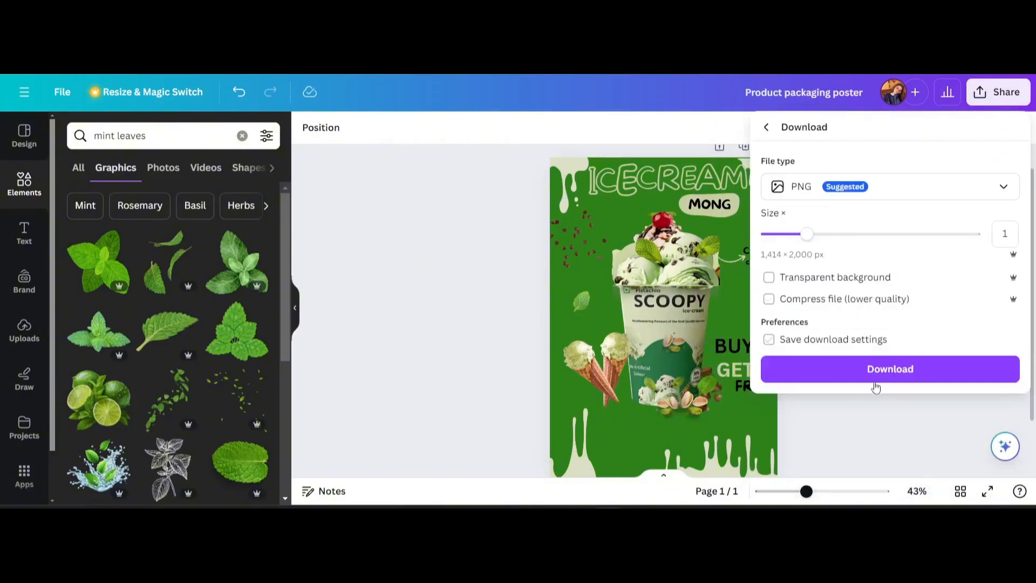
click(874, 380)
Change the poster background to a slightly darker custom green
click(623, 434)
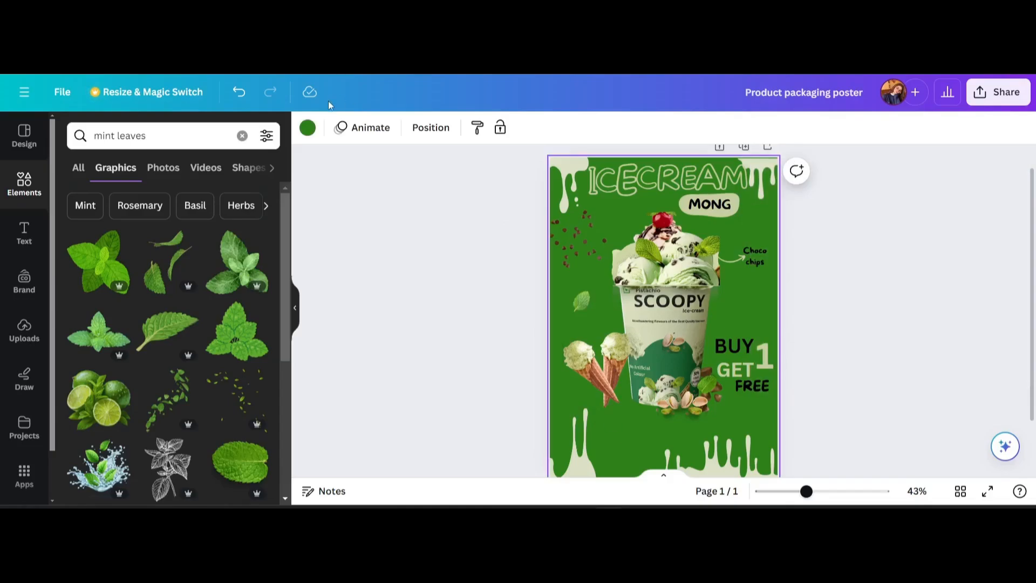
click(308, 128)
click(74, 209)
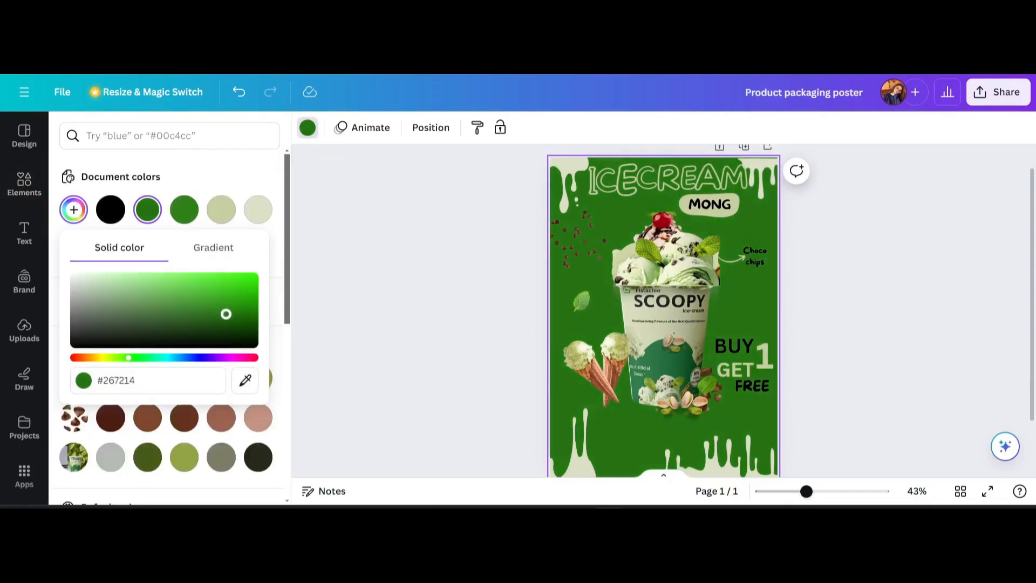
drag(228, 316, 227, 313)
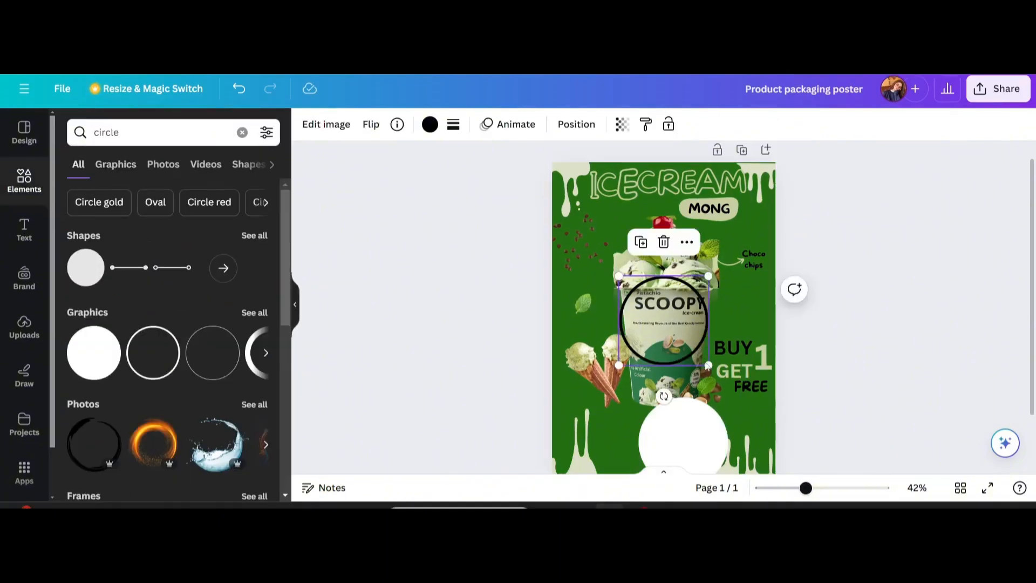
Form a small round badge at the cup's upper right edge from the ring and white circle, coloured olive green and pale green
drag(696, 372, 699, 298)
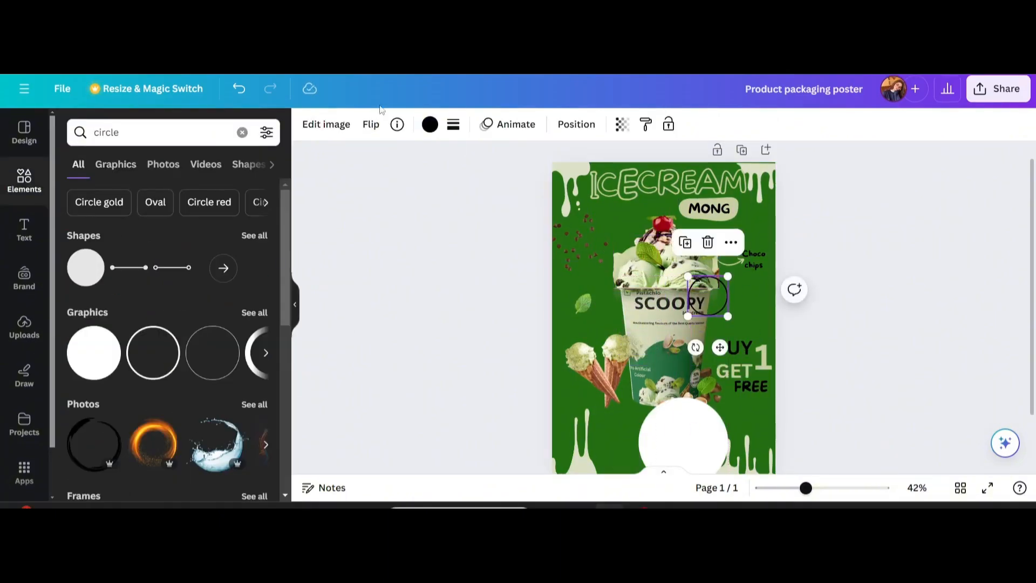
click(429, 125)
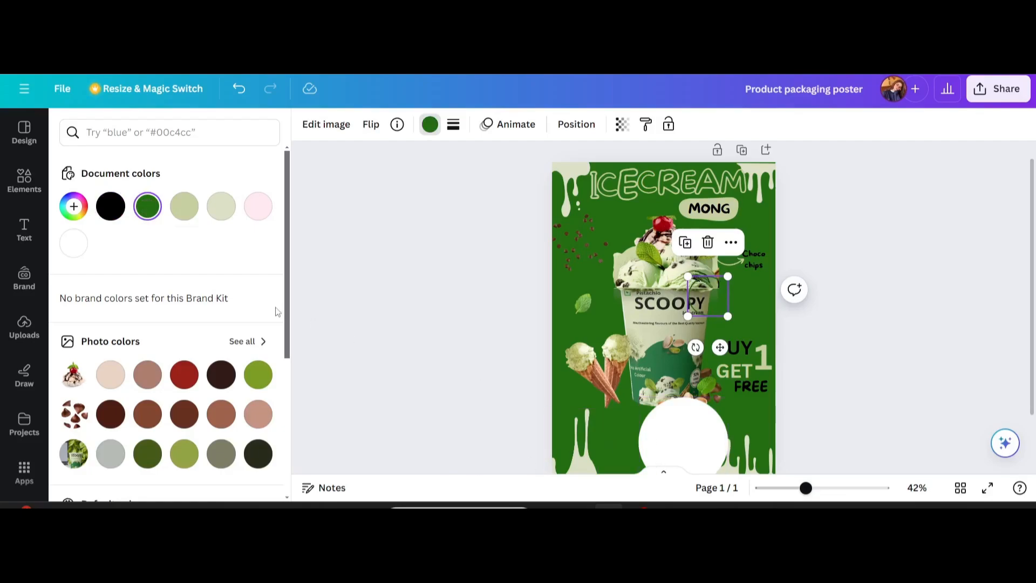
drag(597, 447, 707, 295)
drag(805, 488, 819, 488)
drag(761, 313, 765, 315)
drag(732, 293, 726, 289)
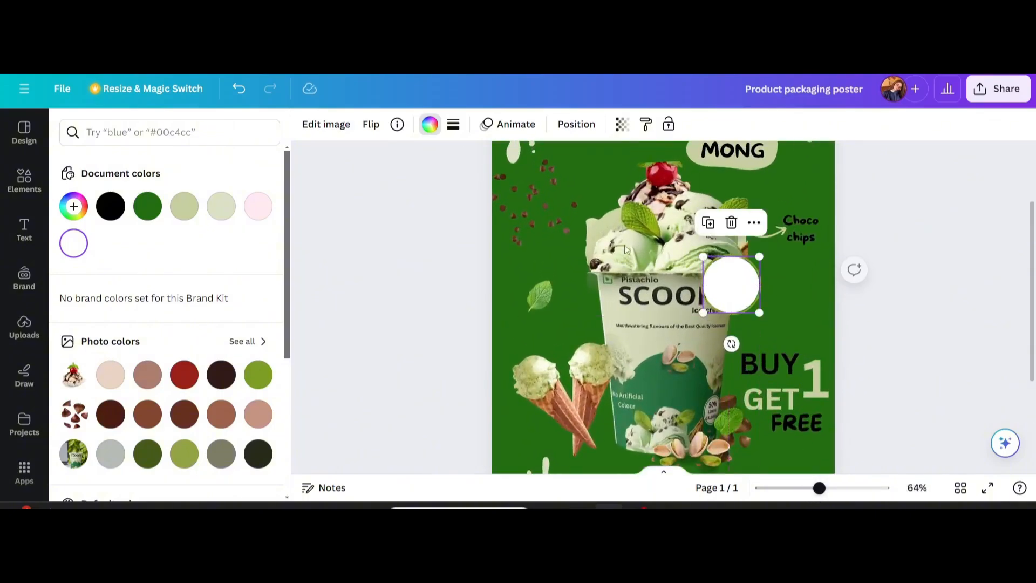
click(430, 125)
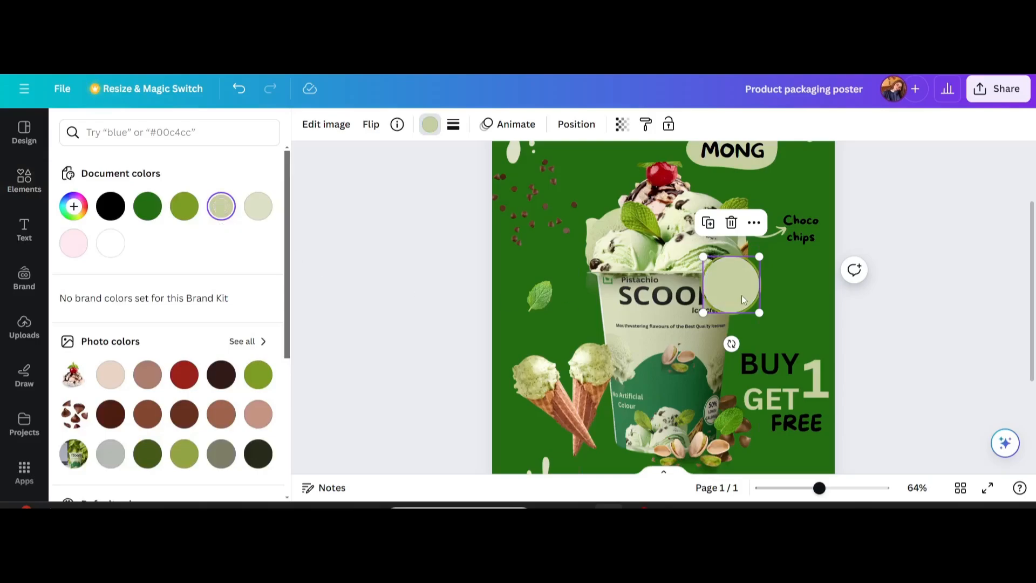
Add a heading reading "$ 50" over the cup
click(24, 227)
click(168, 270)
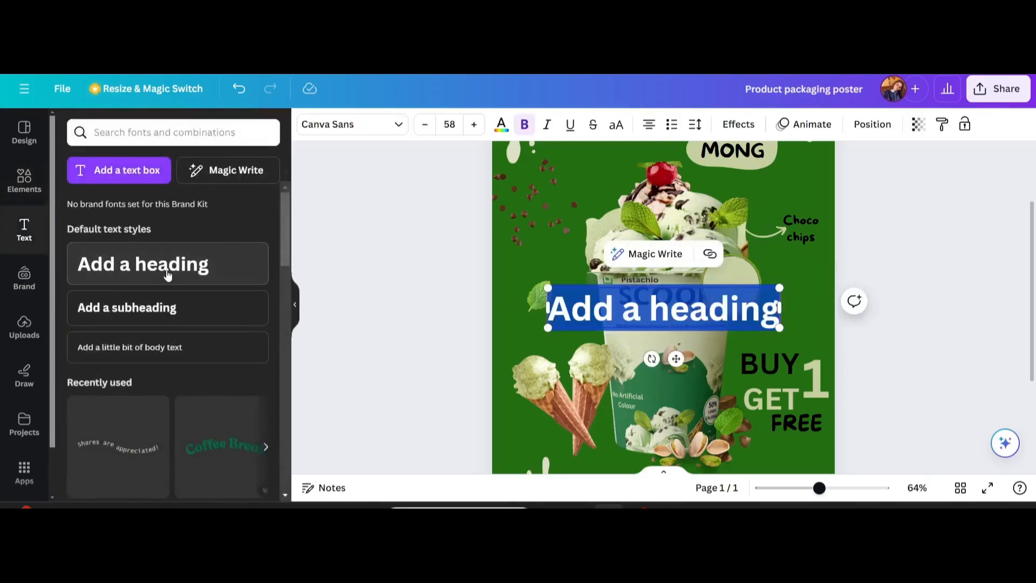
text($ 50)
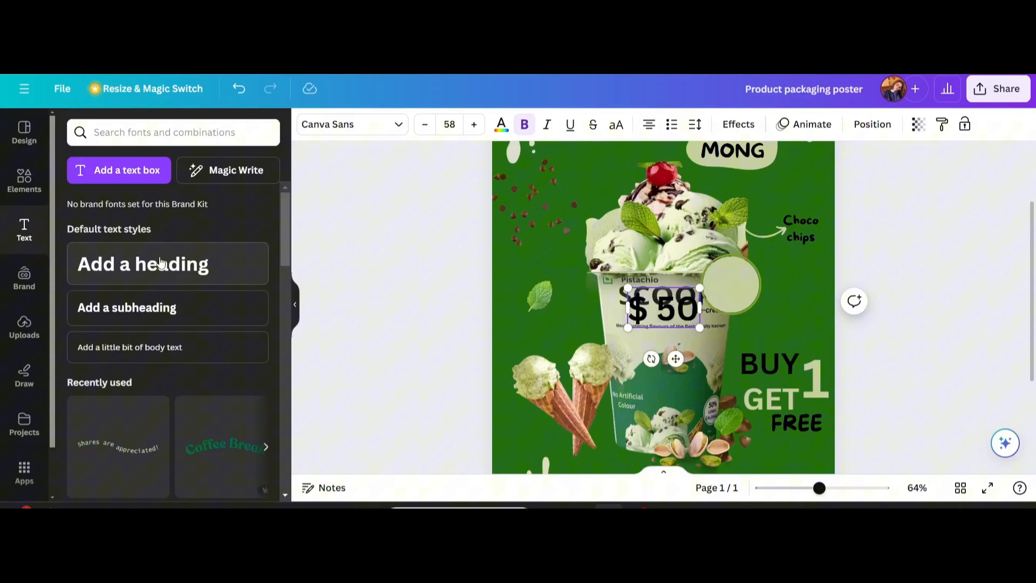
Try the More Sugar, Sugar Cube and Sugar Pie fonts on the $ 50 text
click(353, 127)
click(106, 309)
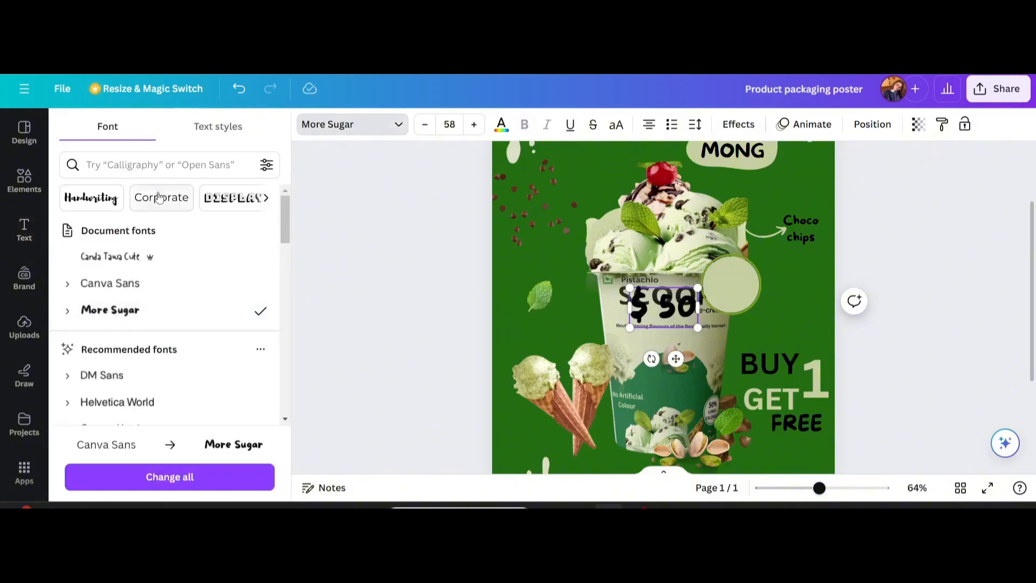
click(156, 165)
text(sugar)
key(Return)
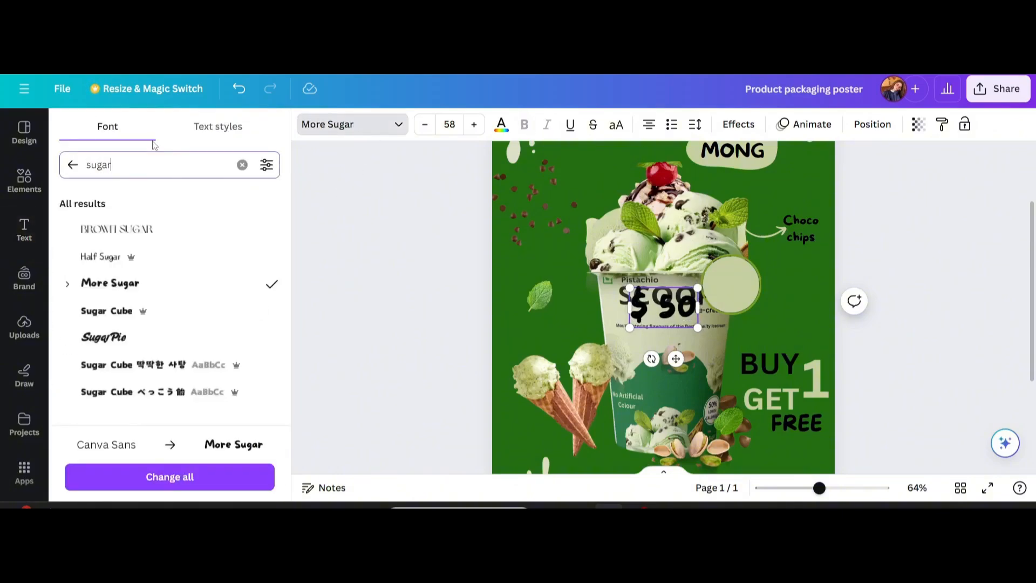
click(138, 317)
click(127, 336)
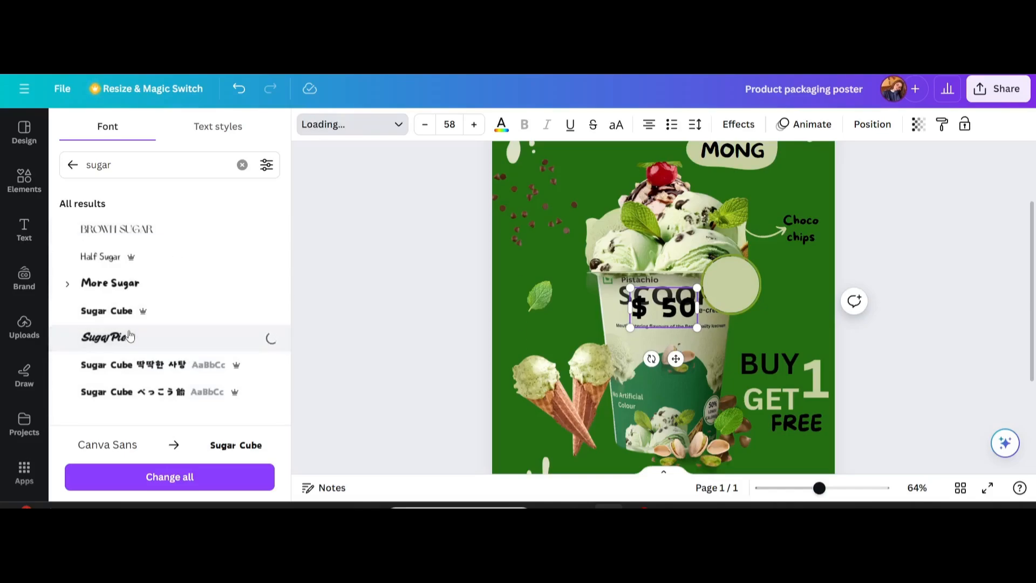
Search the fonts for "cute", try Le Petit Cochon on the $ 50 text, and set it to Chewy
click(241, 164)
text(cute)
scroll(141, 329, down, 10)
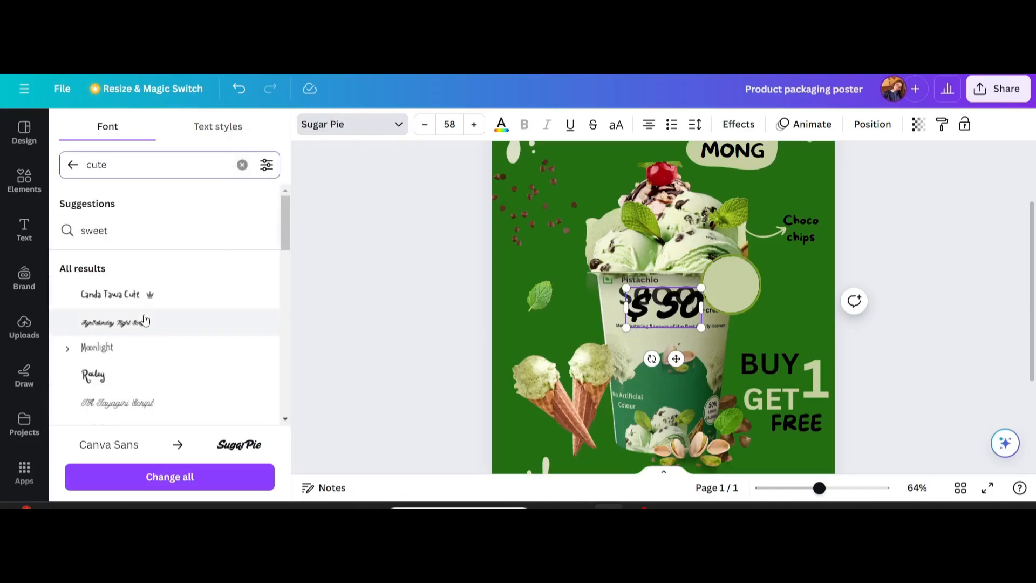
click(153, 285)
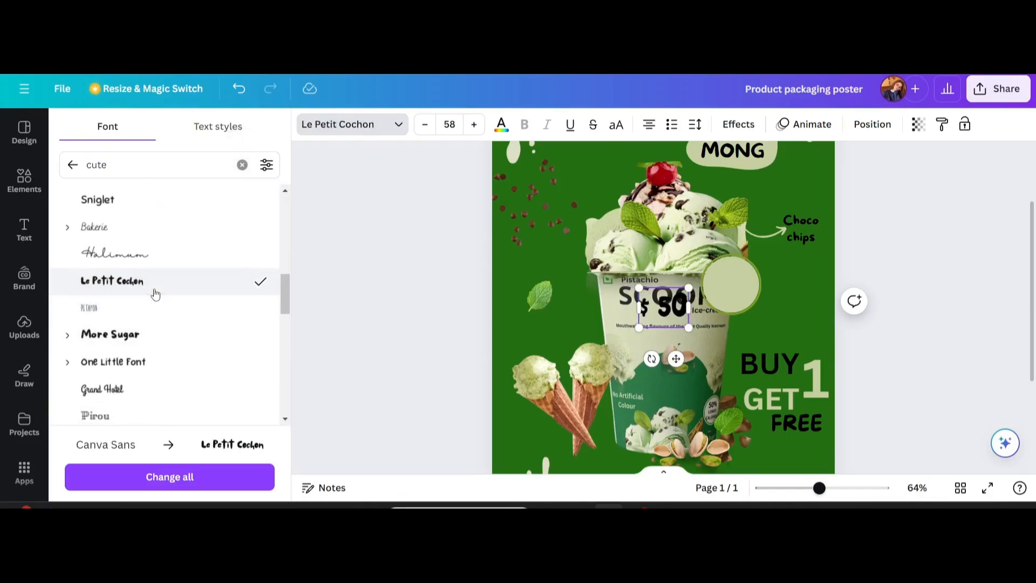
scroll(155, 300, down, 4)
click(420, 249)
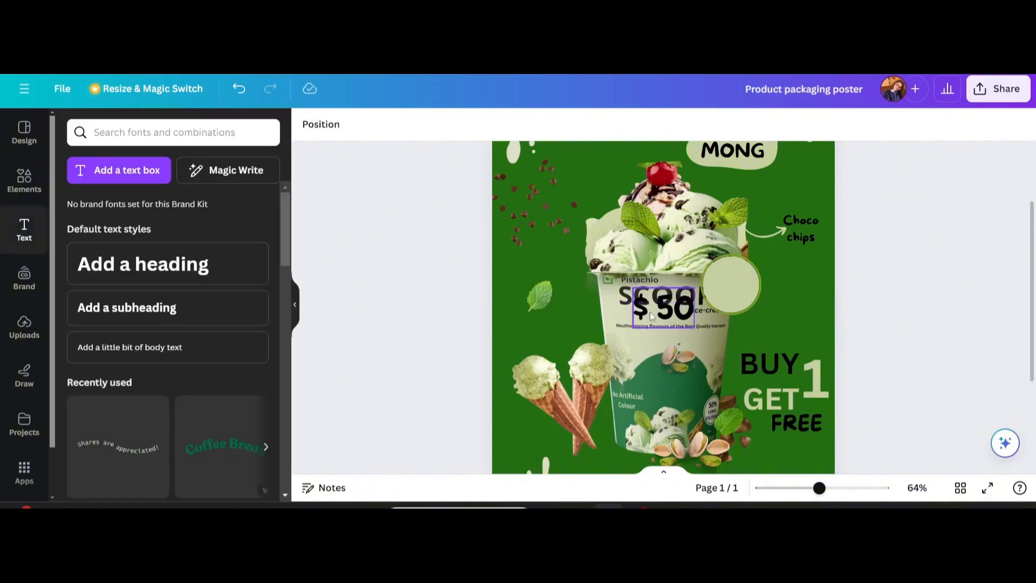
Move the $ 50 text onto the round badge and shrink it to size 38.4 to fit inside
drag(664, 307, 738, 298)
drag(716, 281, 727, 282)
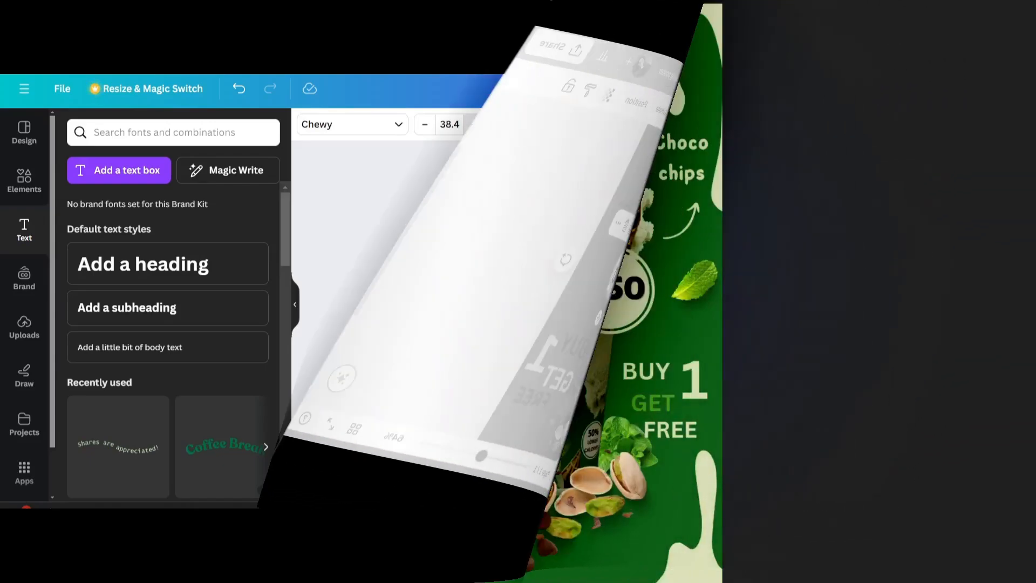